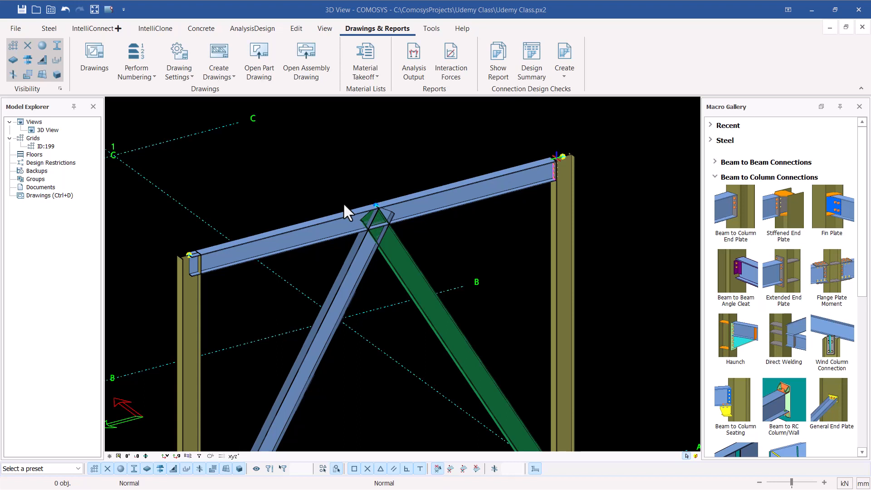
Place three steel columns on grid line 3: midway between A and B, at intersection A-3, and at intersection B-3
scroll(431, 224, down, 6)
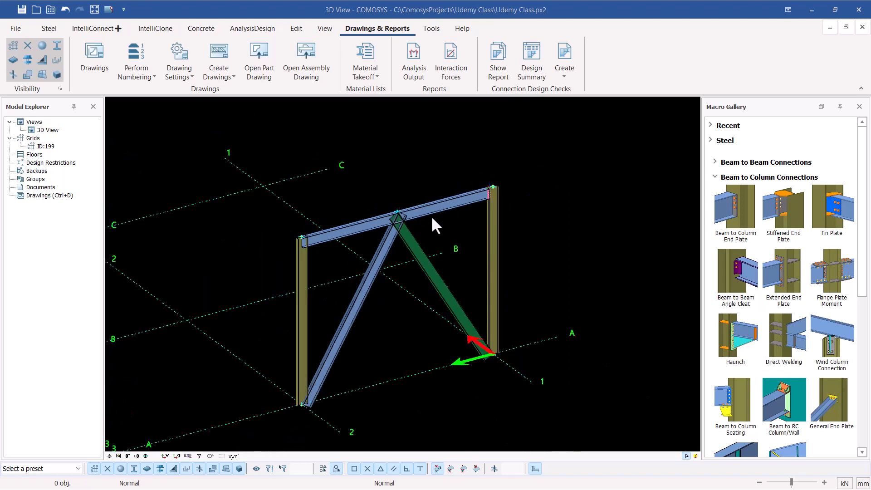
scroll(317, 346, up, 5)
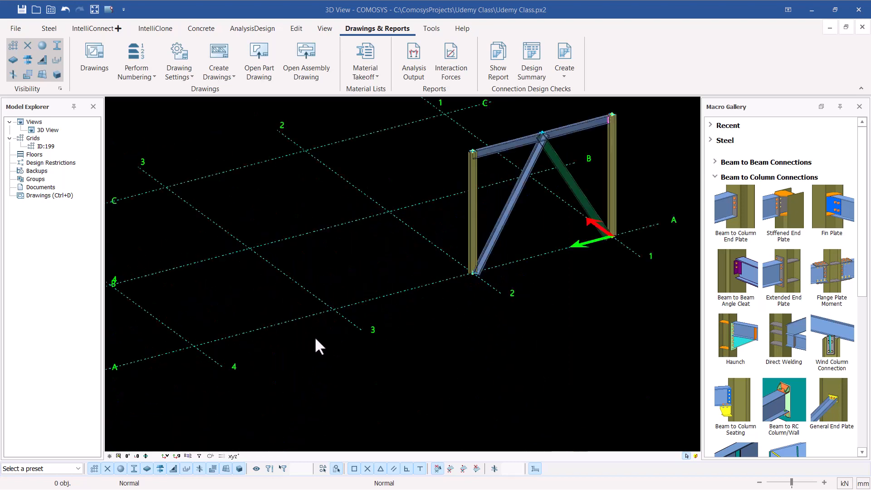
scroll(554, 296, up, 3)
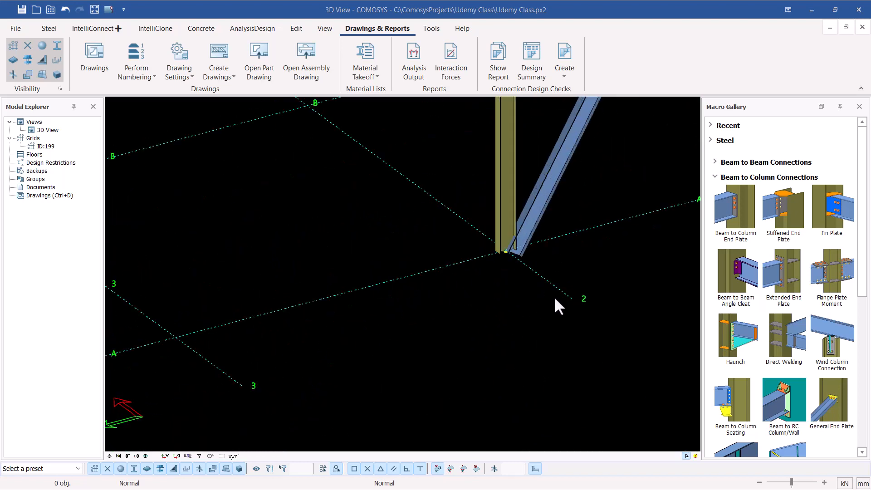
scroll(566, 283, down, 2)
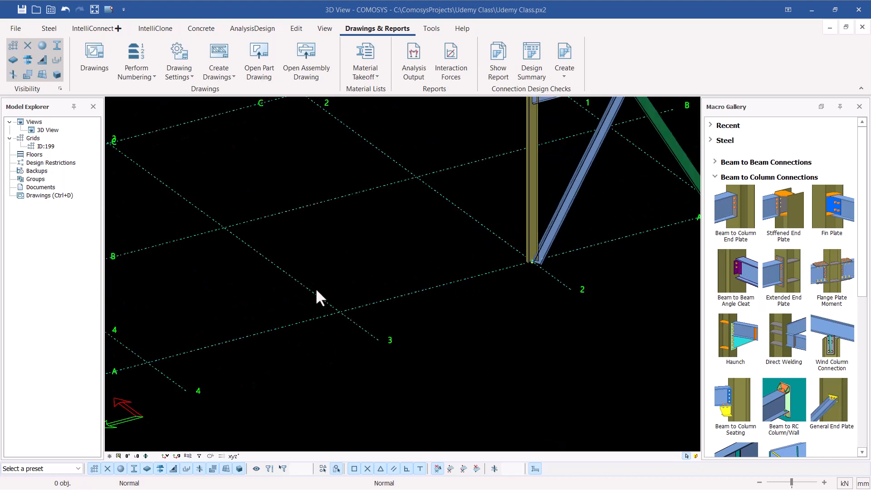
scroll(271, 261, up, 2)
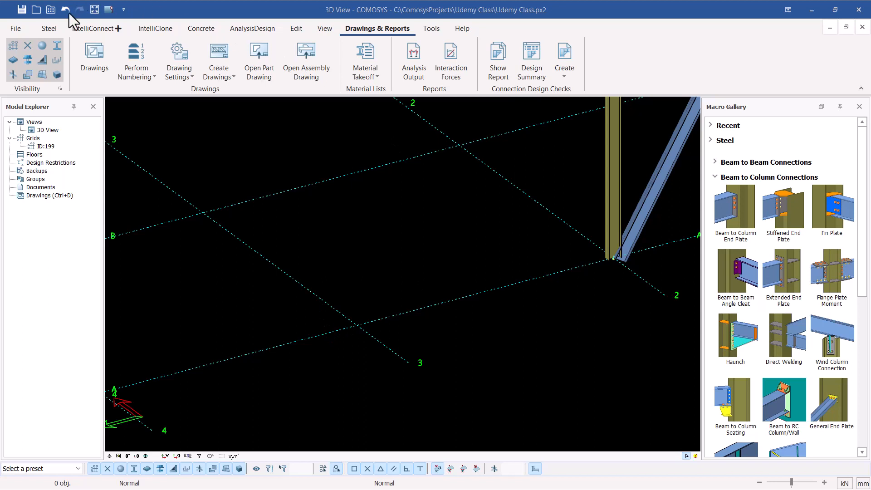
click(49, 29)
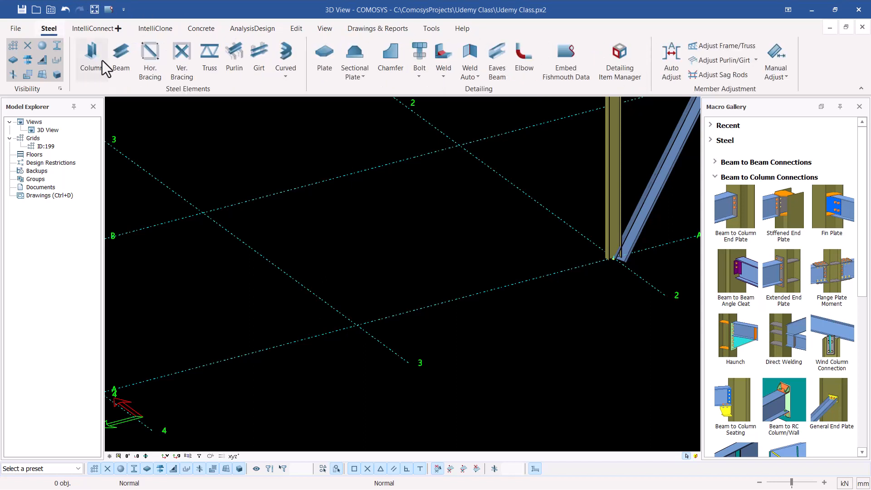
click(94, 53)
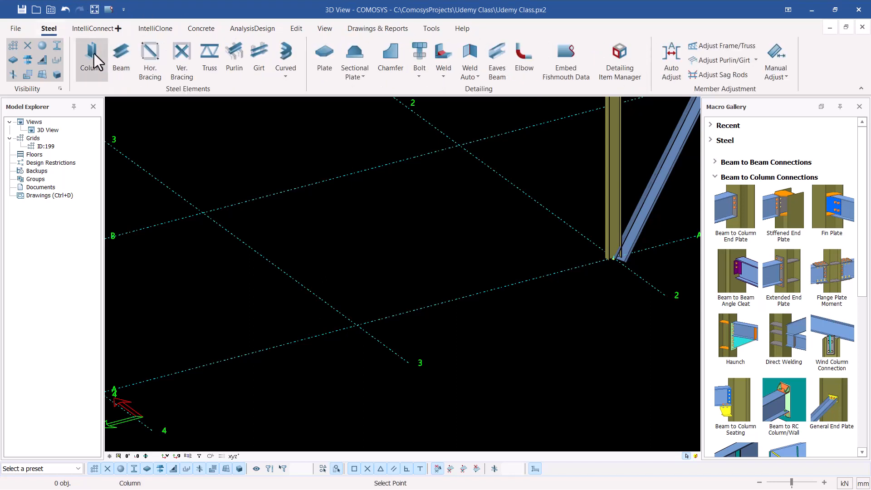
click(282, 271)
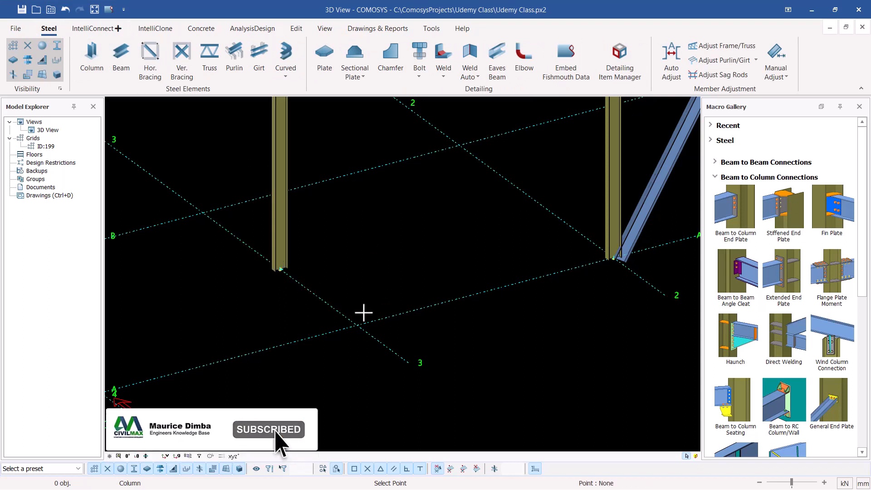
click(358, 324)
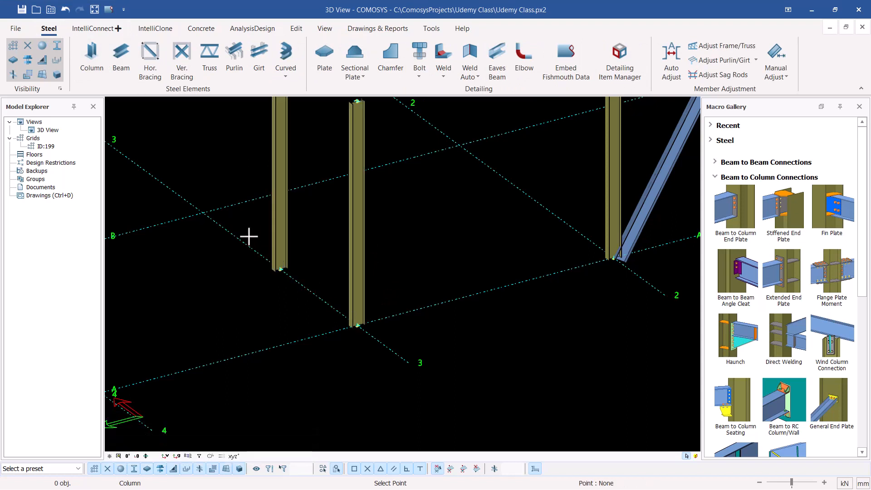
click(203, 213)
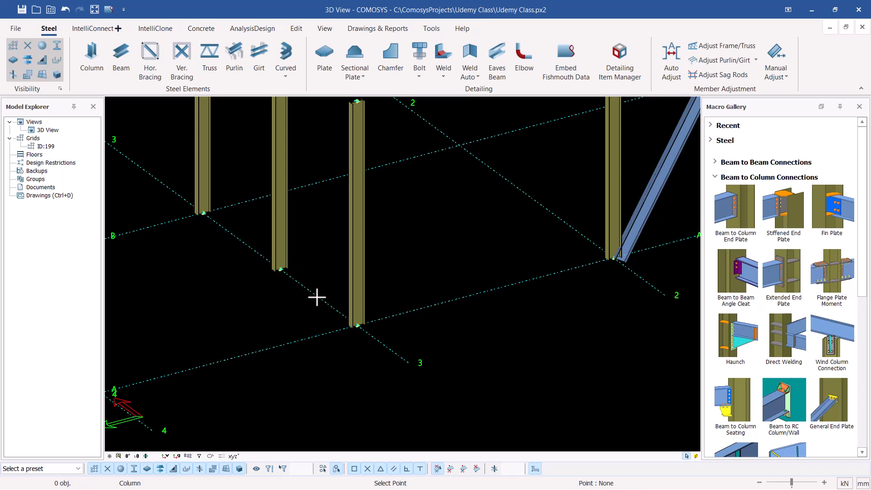
right_click(437, 197)
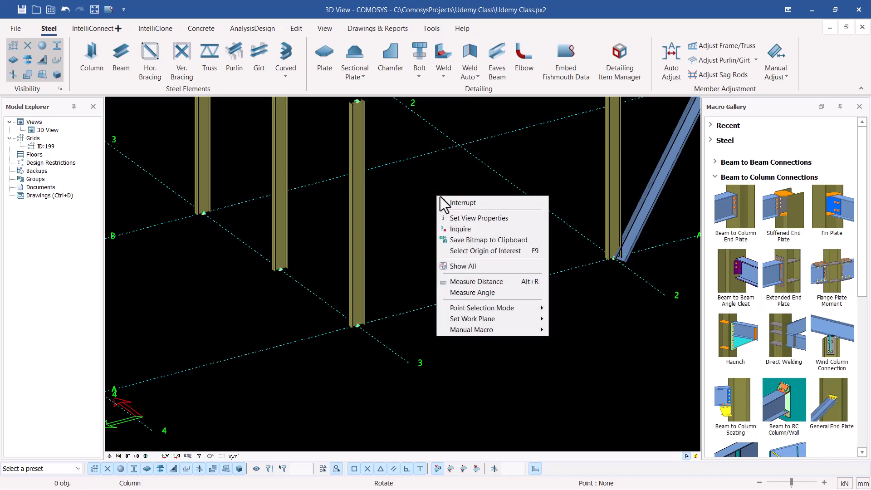
click(457, 202)
Delete the three steel columns standing on grid line 3 at A, midway between A and B, and at B
click(362, 217)
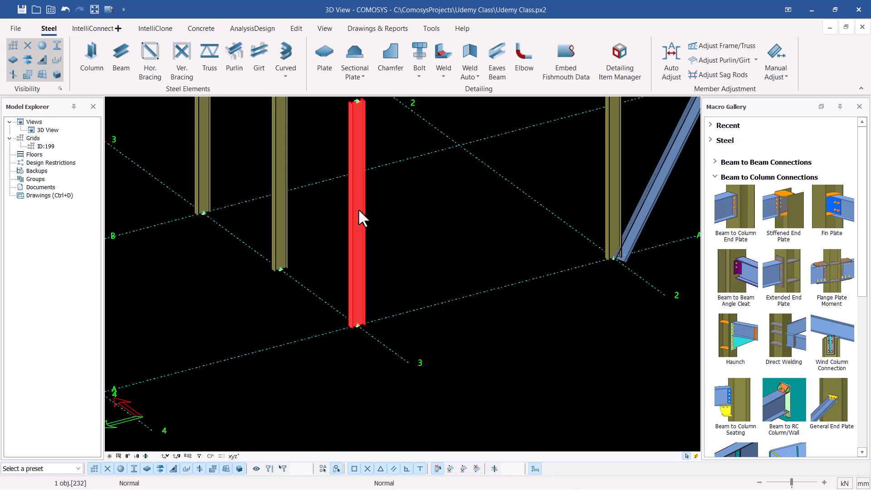
key(Delete)
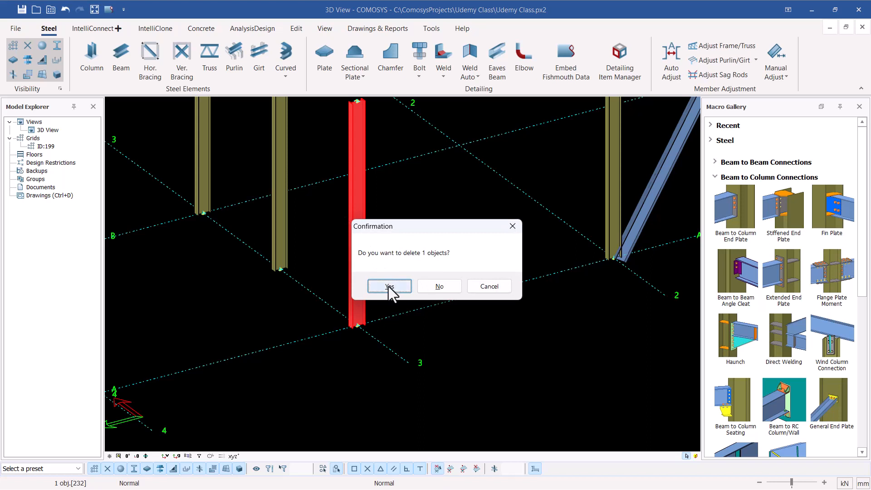
click(389, 287)
click(283, 220)
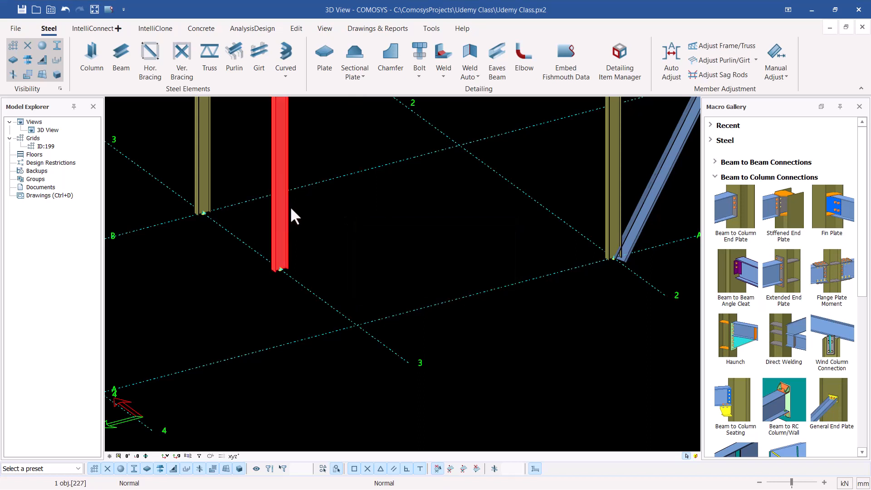
key(Delete)
click(391, 287)
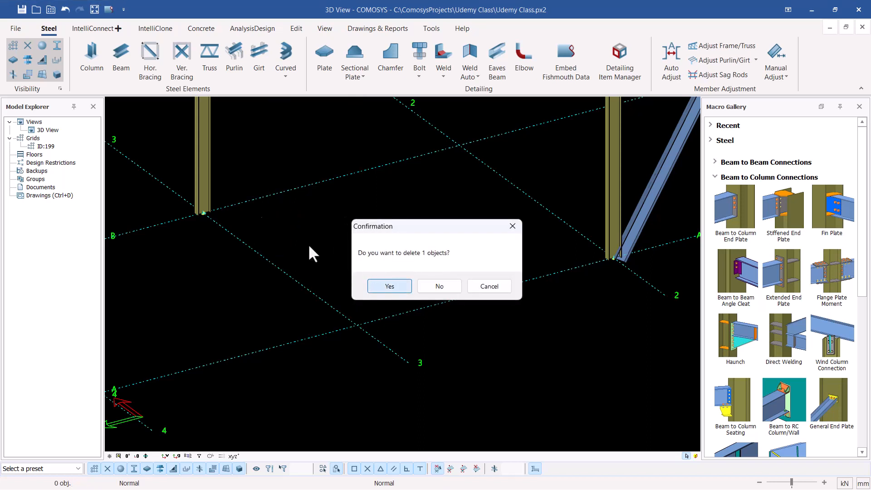
click(204, 170)
key(Delete)
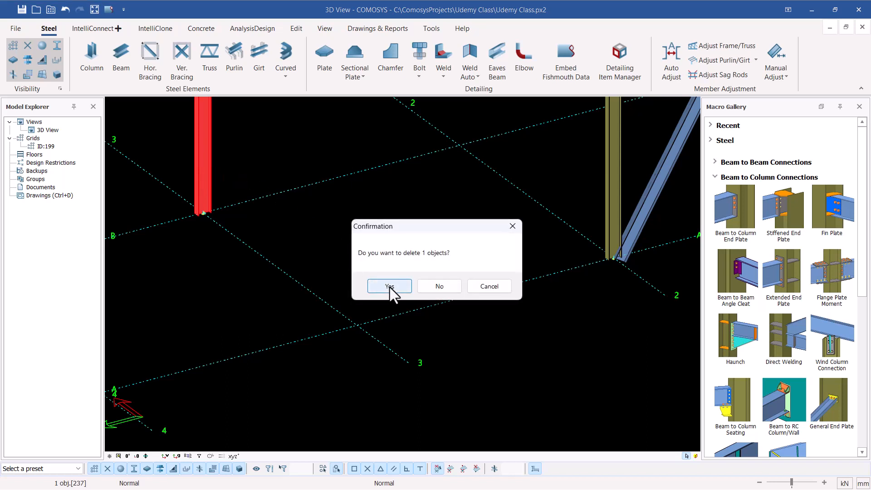
click(512, 226)
click(198, 119)
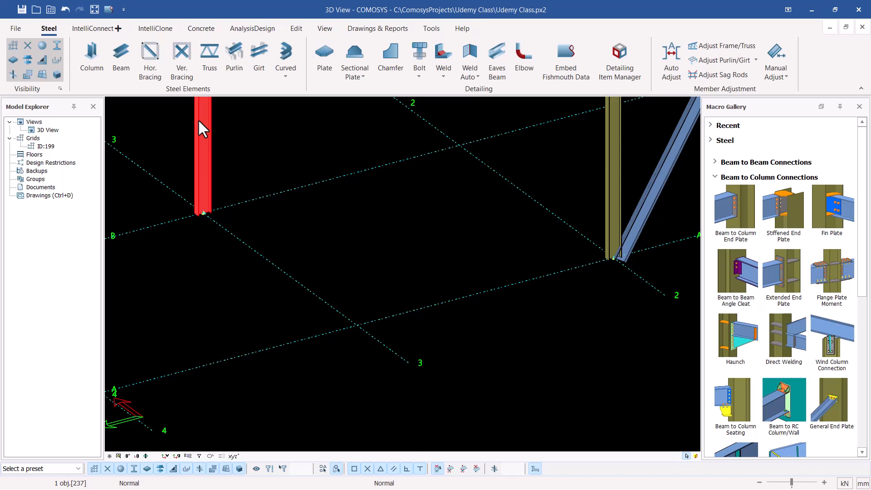
key(Delete)
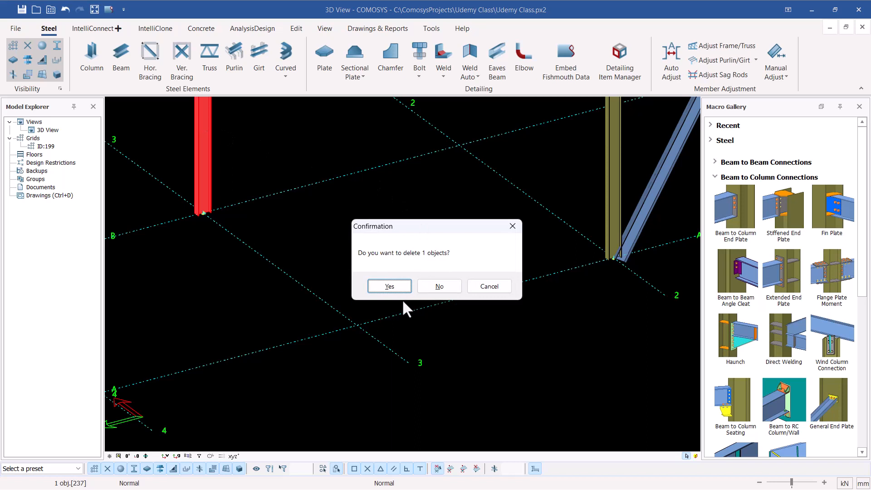
click(390, 286)
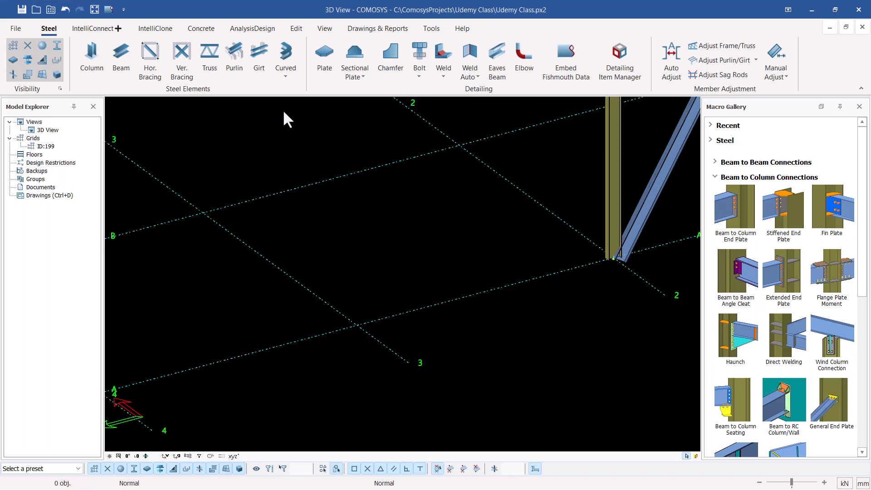
Place a steel column 1000 mm above grid intersection A-3 by entering the relative offset 1000dz, and end the Column command
click(297, 29)
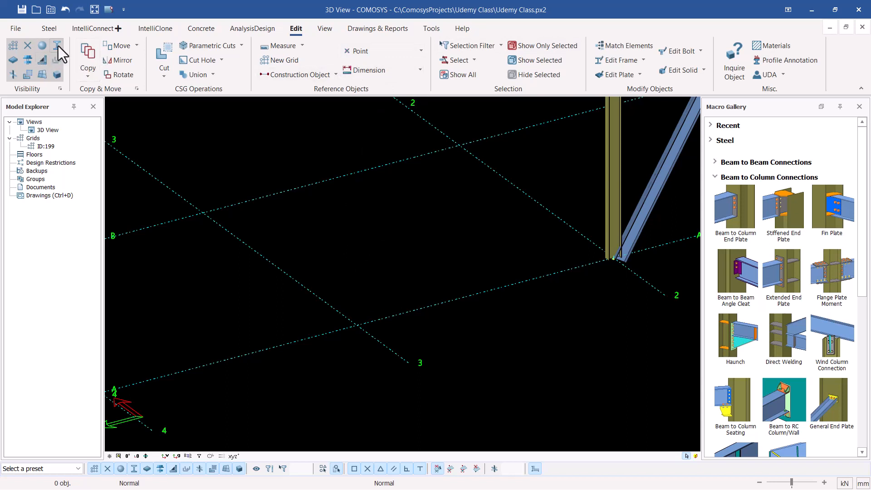
click(49, 30)
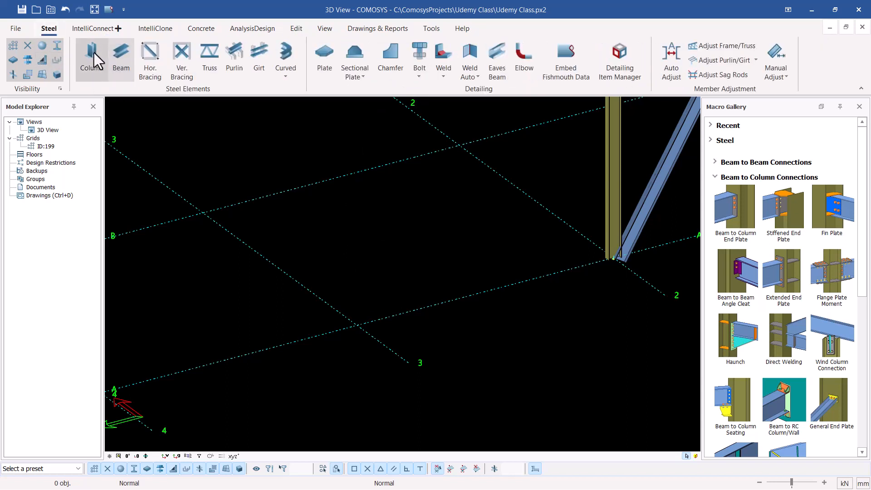
click(93, 53)
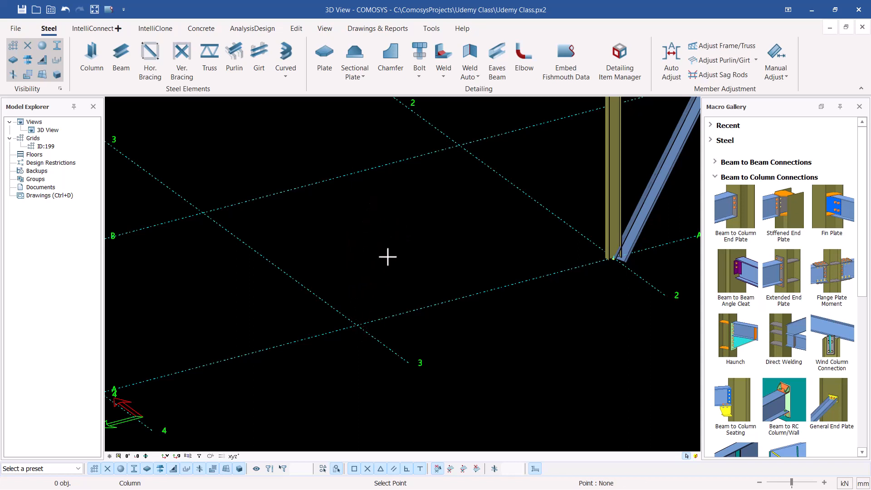
click(358, 326)
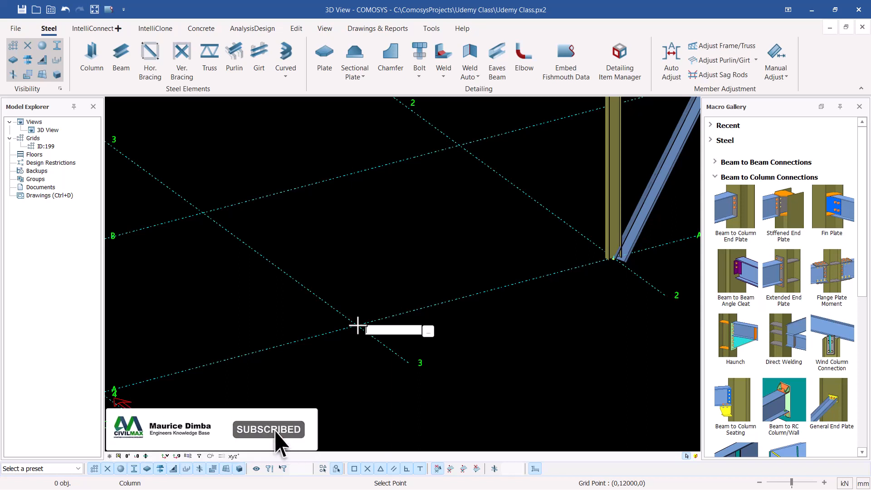
text(1000)
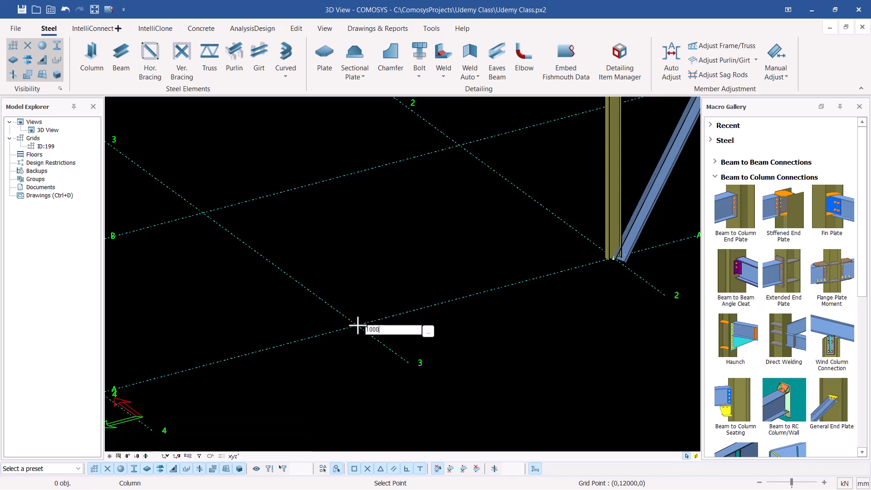
mouse_move(366, 334)
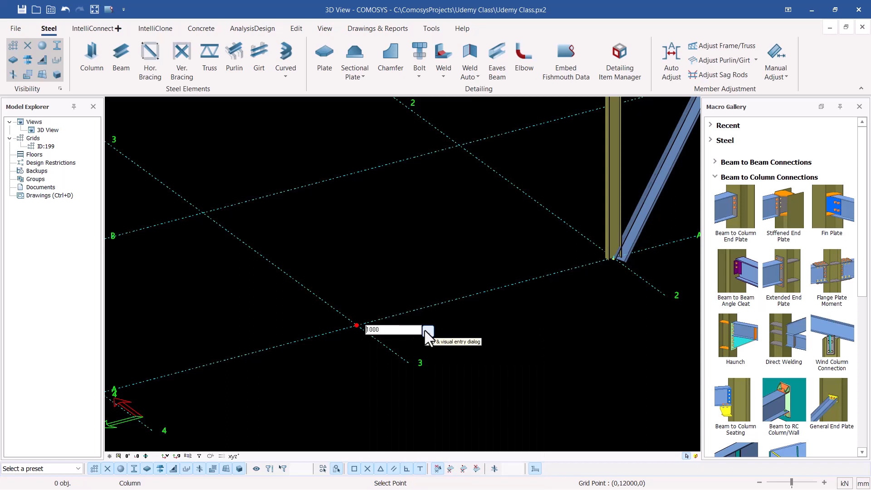
text(dz)
key(Return)
right_click(438, 234)
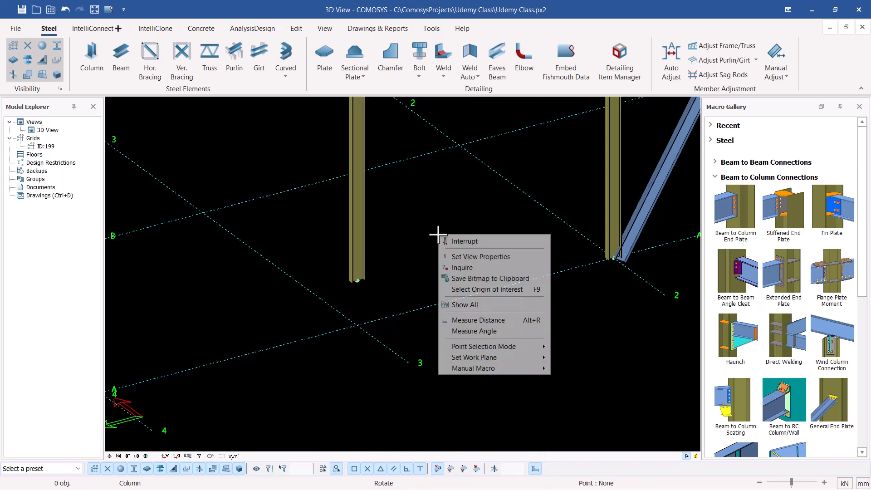
click(461, 244)
Measure the vertical distance from the raised column's base down to grid intersection A-3
scroll(356, 280, up, 2)
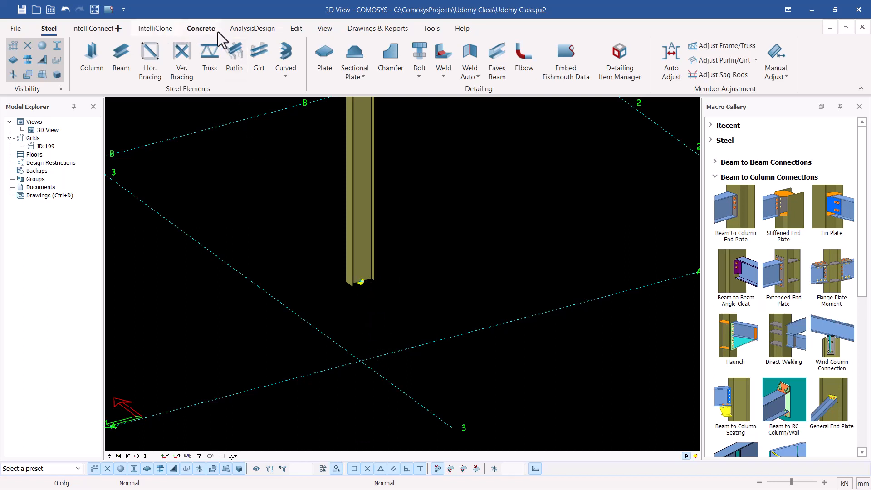
click(296, 30)
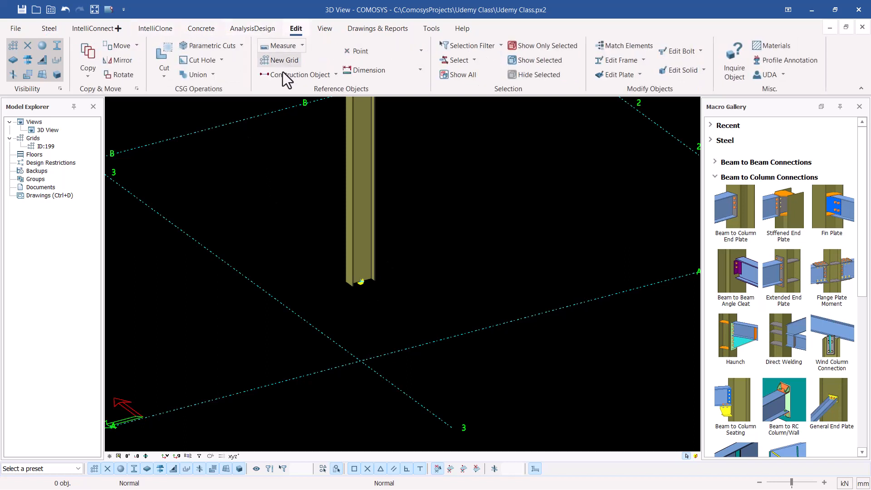
click(302, 45)
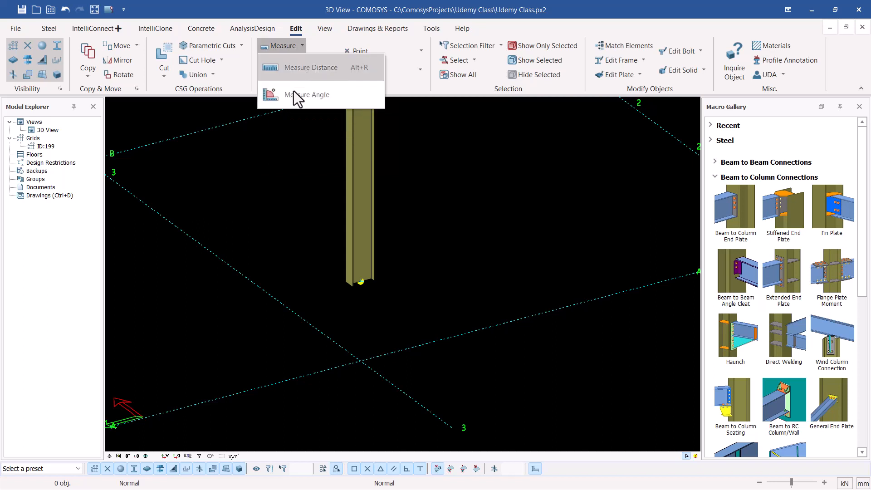
click(295, 67)
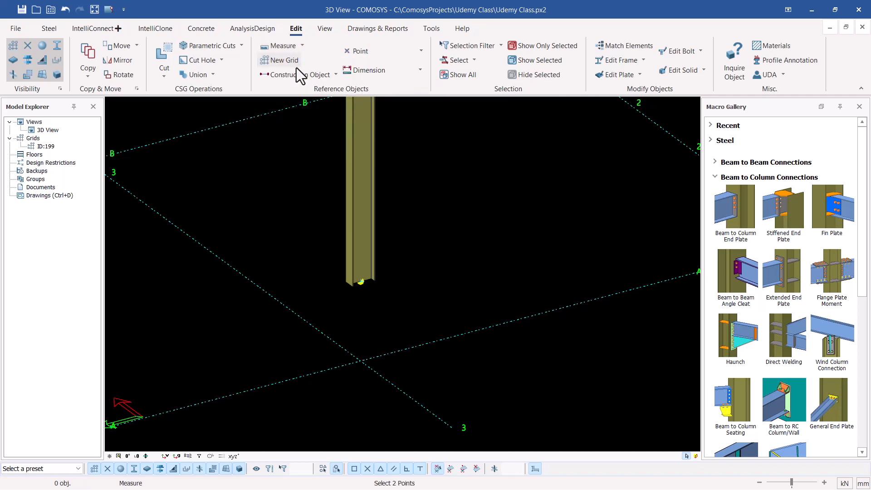
click(362, 282)
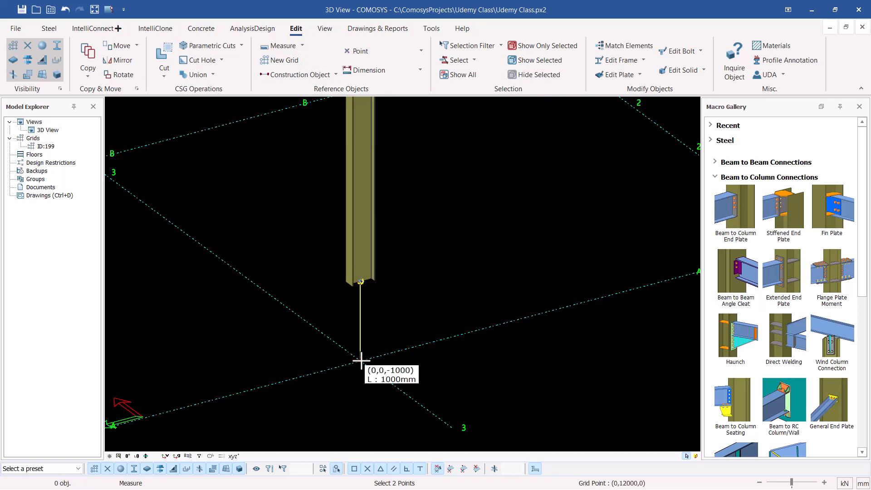
right_click(456, 176)
click(477, 184)
Delete the raised steel column above grid intersection A-3
scroll(433, 241, down, 2)
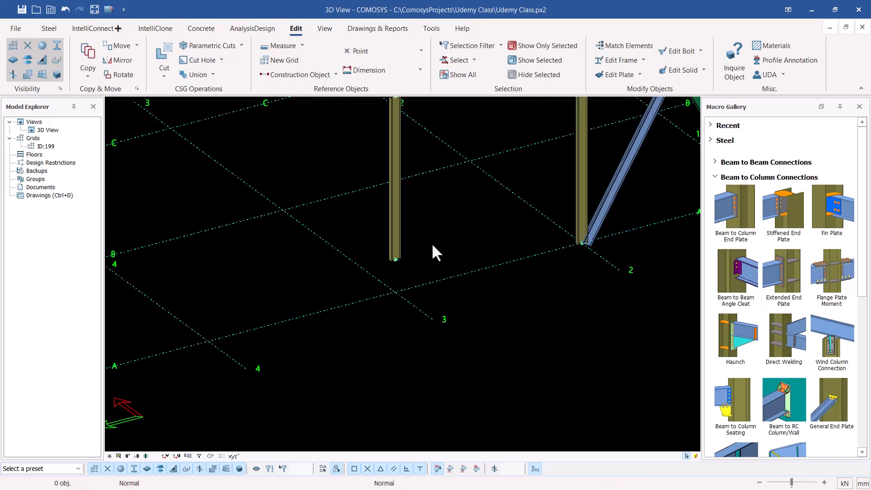
click(398, 216)
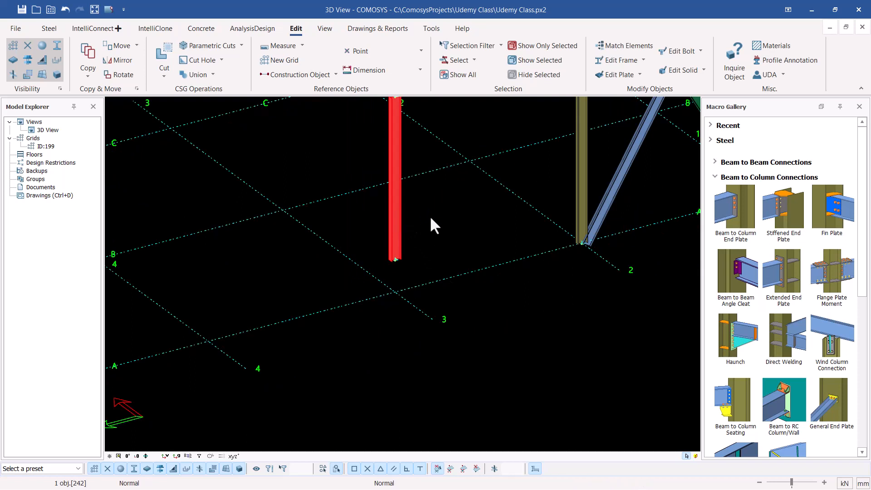
key(Delete)
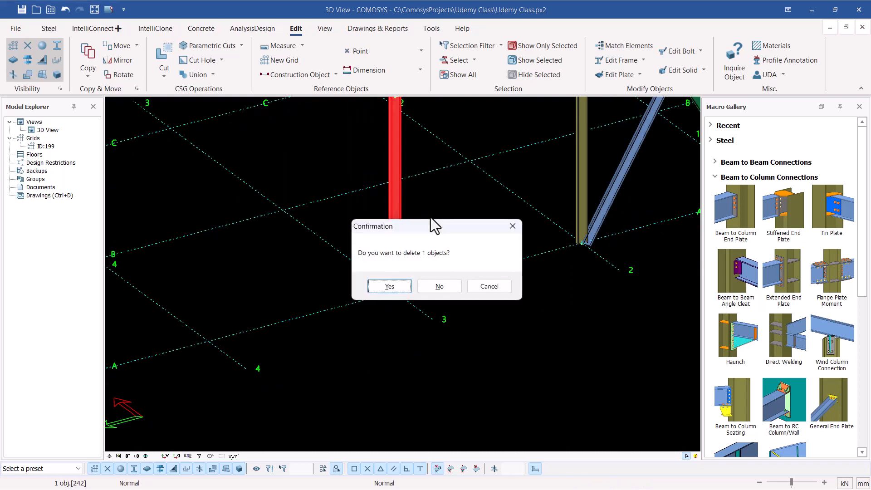
click(390, 286)
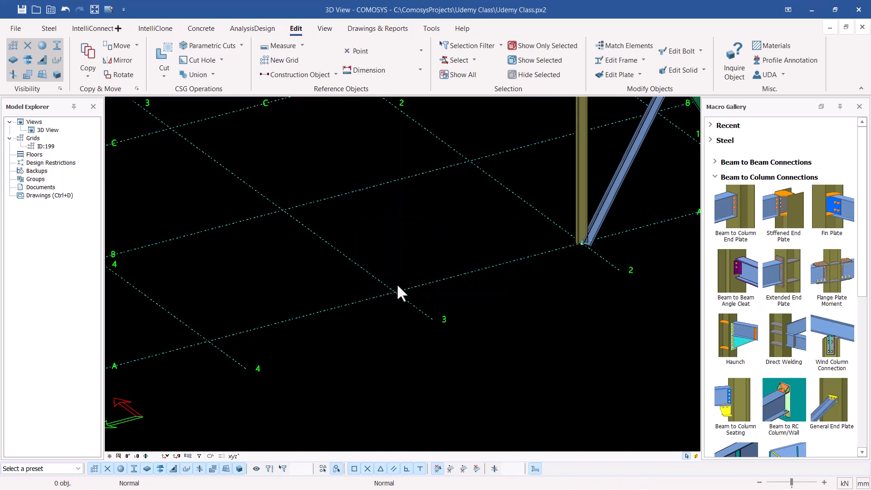
Place a steel column at grid intersection A-3 and end the Column command
click(48, 28)
click(83, 52)
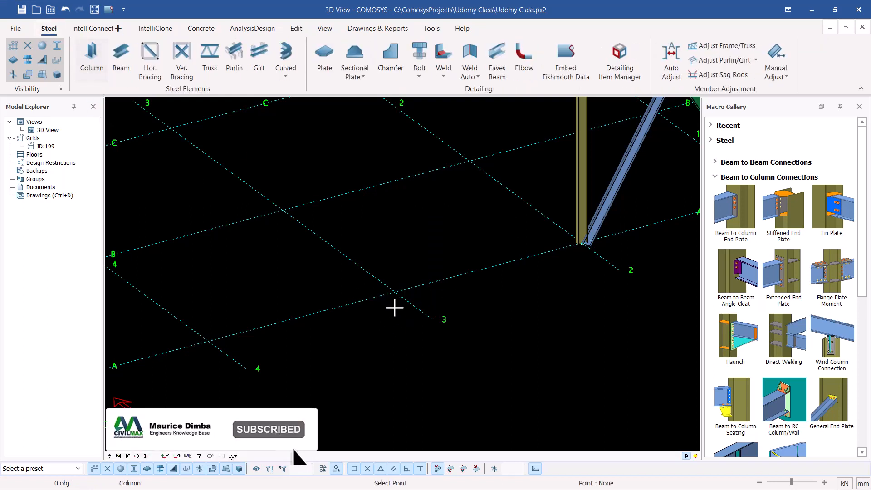
click(397, 292)
right_click(451, 220)
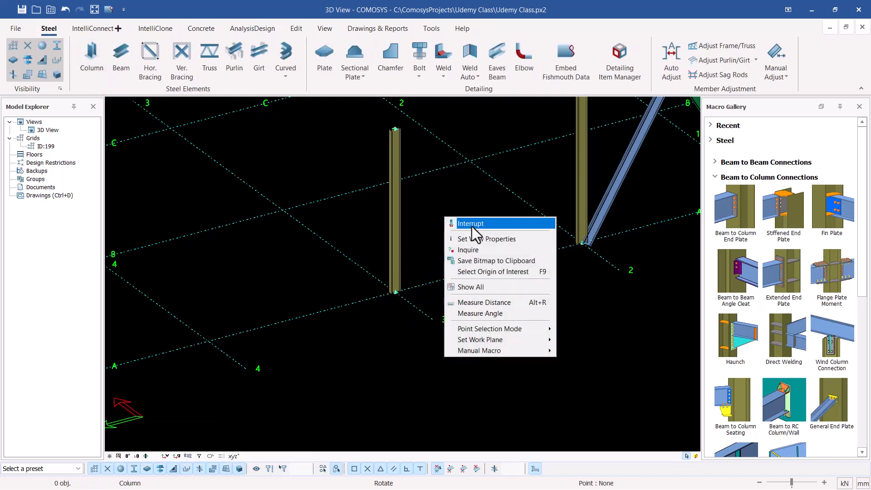
click(472, 227)
Start a linear special copy of the steel column at A-3 and set its Y distance to 0
scroll(393, 279, up, 3)
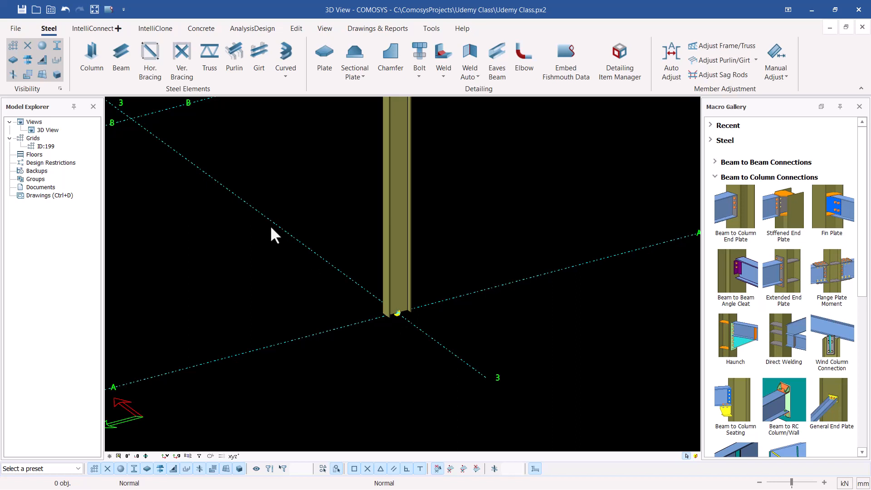
click(390, 213)
right_click(391, 212)
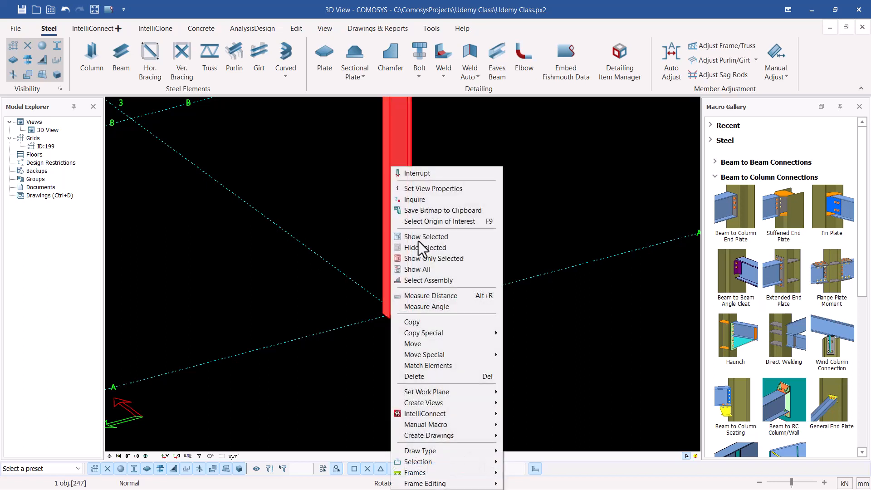
mouse_move(456, 334)
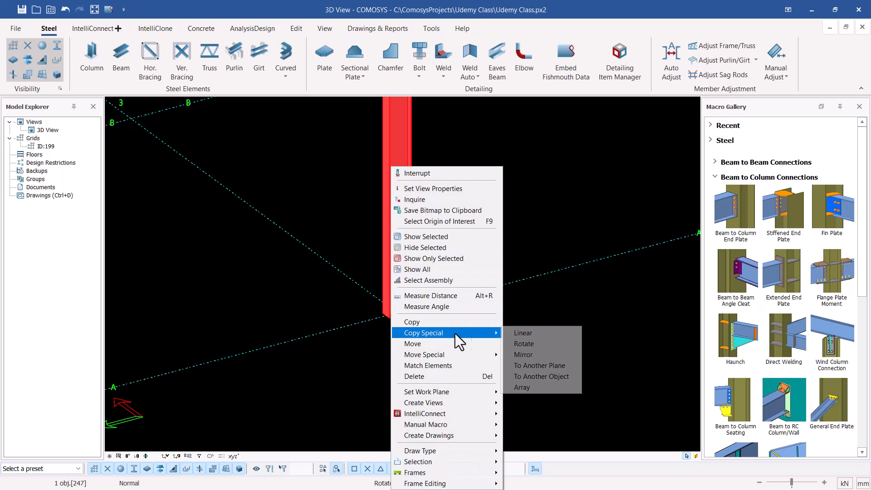
click(527, 333)
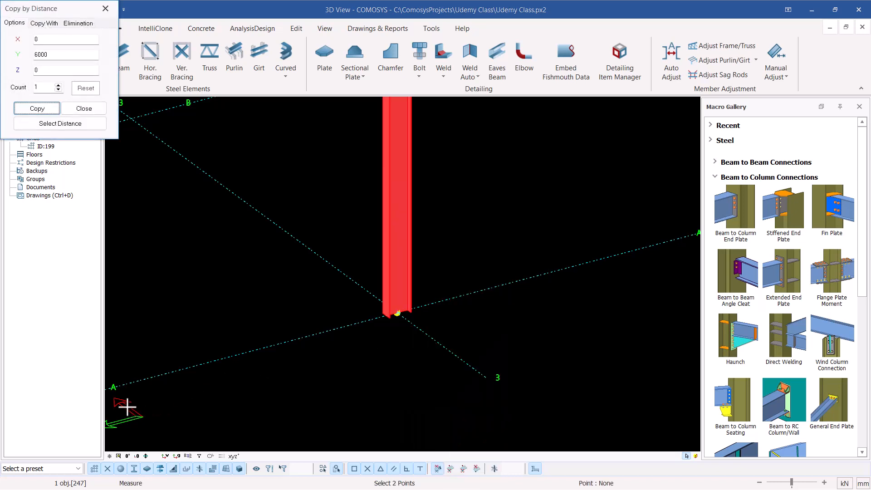
click(47, 55)
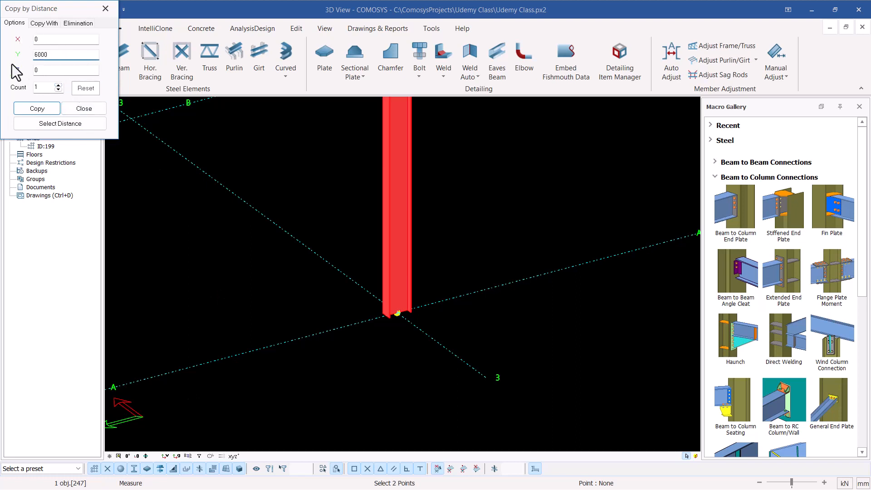
drag(55, 56, 17, 61)
text(0)
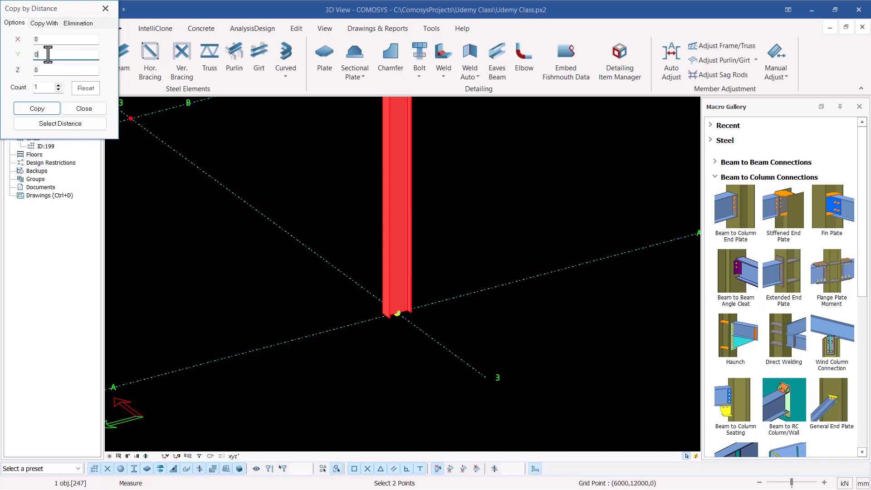
Set the X copy distance to 1000, create one copy of the column, and clear the selection
drag(47, 55, 22, 41)
text(1000)
click(30, 108)
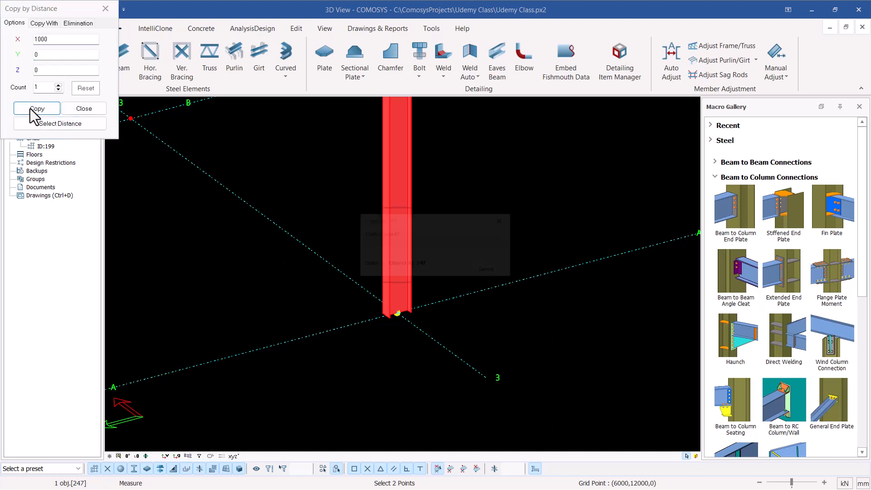
click(85, 109)
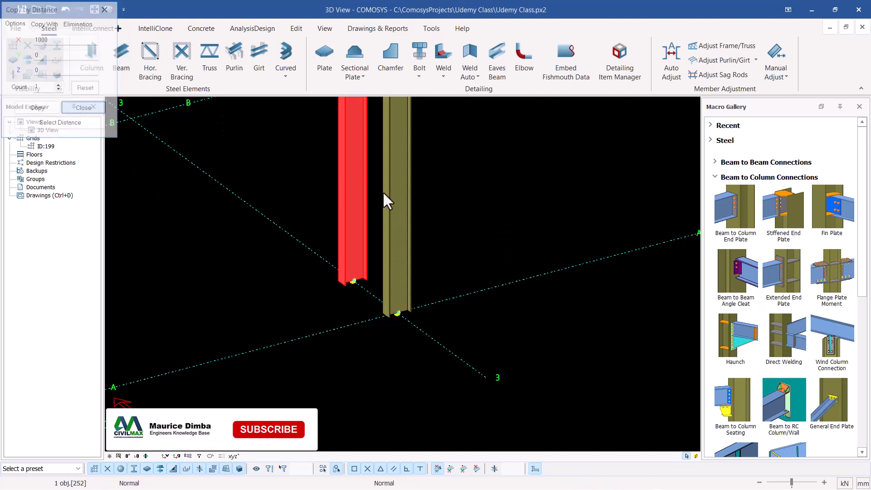
right_click(513, 156)
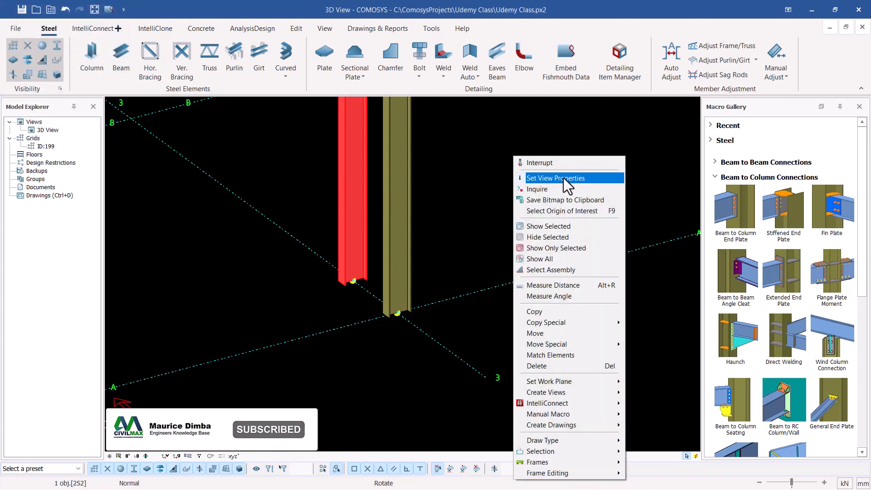
click(570, 163)
click(266, 167)
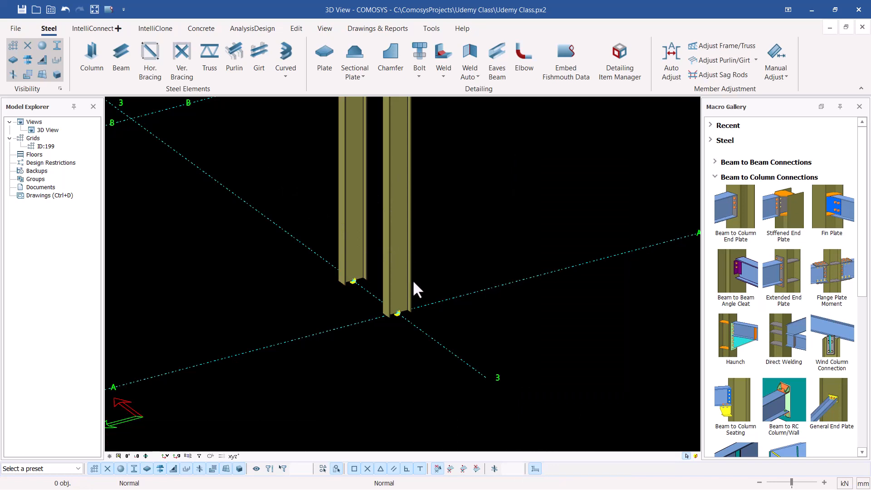
Delete the original steel column at grid intersection A-3 and its copy on grid line 3
click(406, 261)
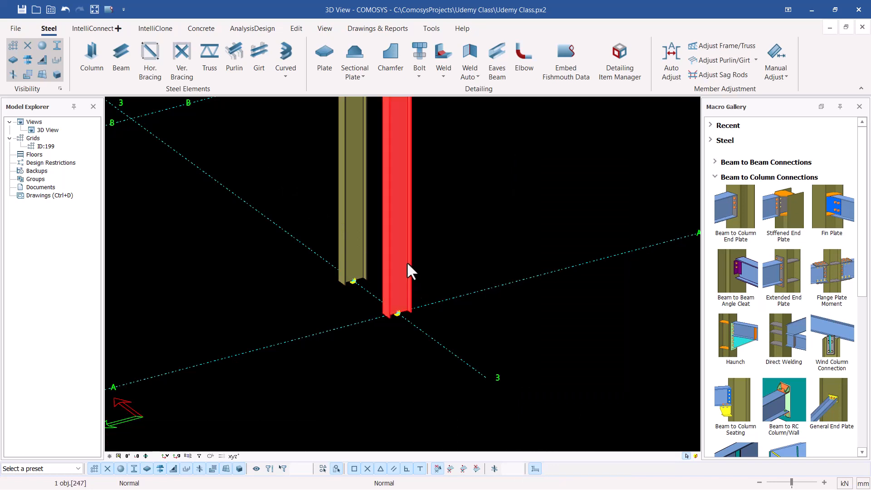
key(Delete)
click(396, 284)
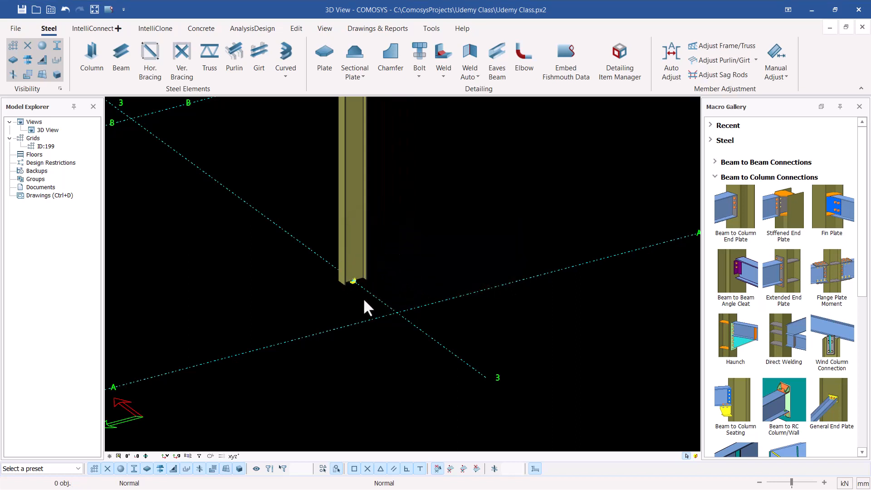
scroll(470, 290, down, 4)
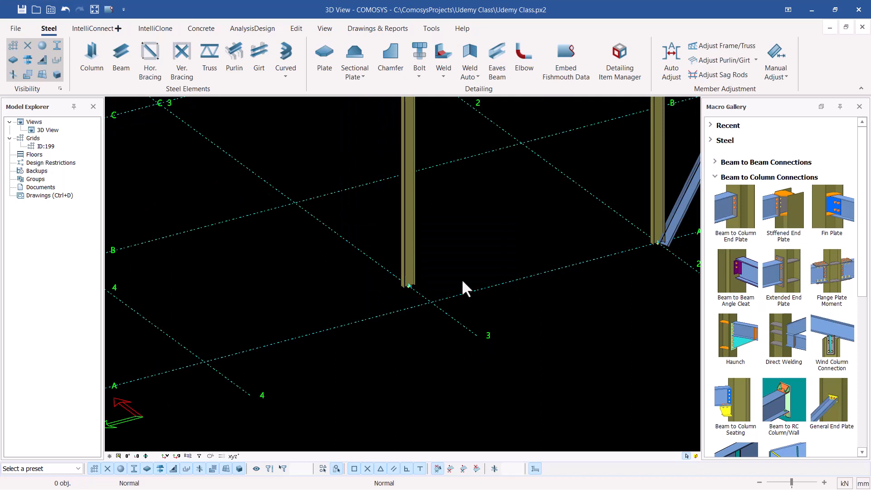
click(410, 189)
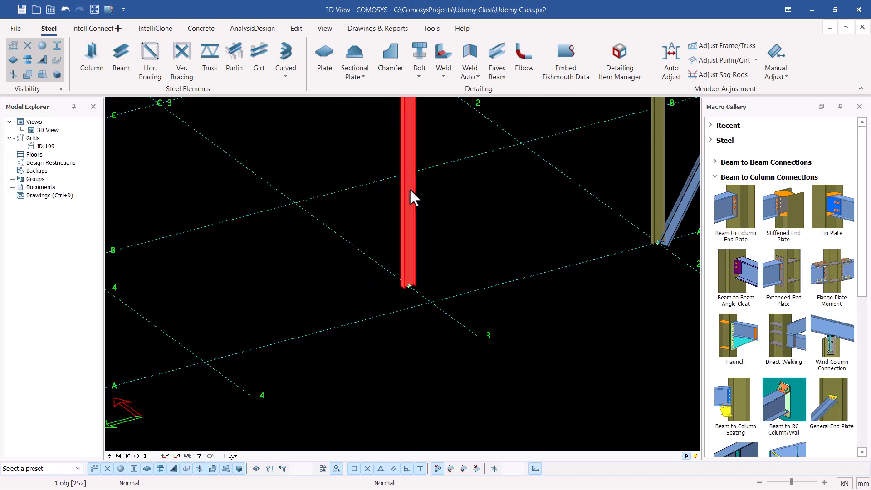
key(Delete)
click(393, 283)
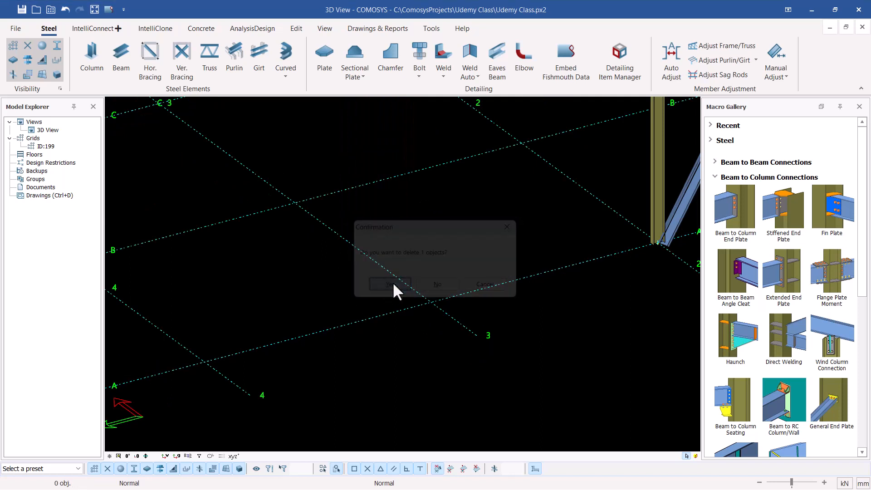
Place a reference point on grid line 2 midway between A and B and end the Point command
scroll(296, 287, down, 3)
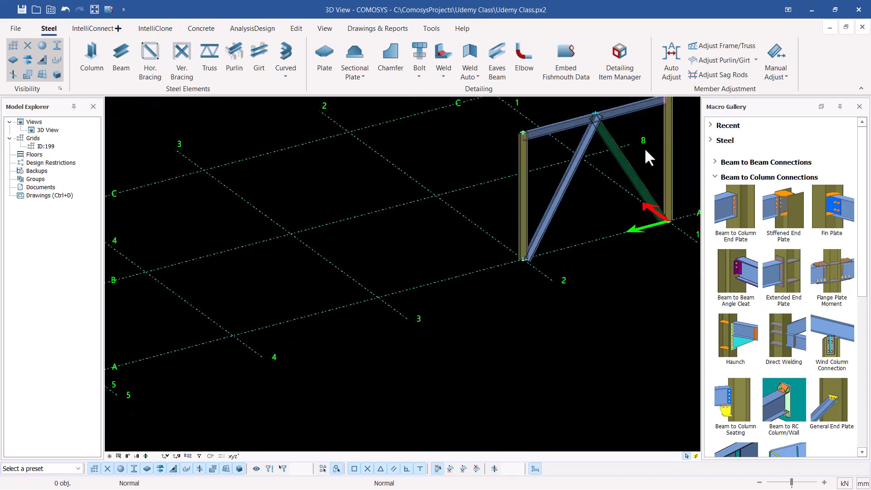
scroll(645, 150, up, 4)
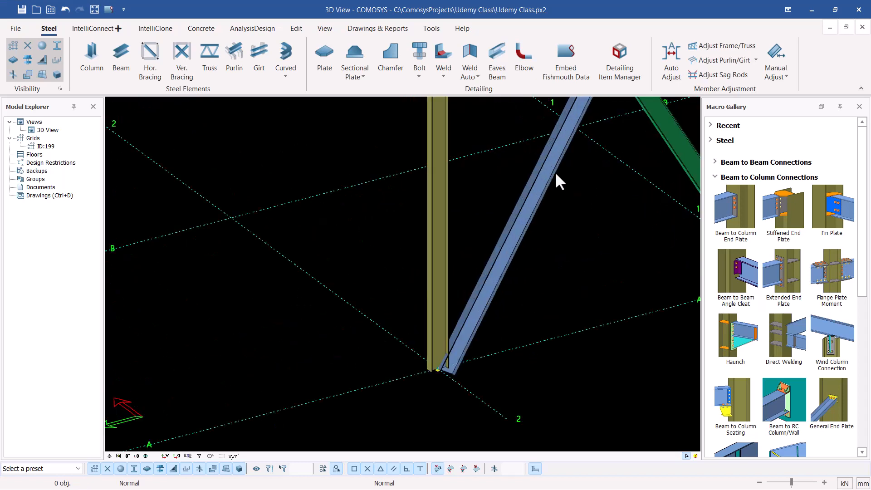
scroll(557, 179, down, 2)
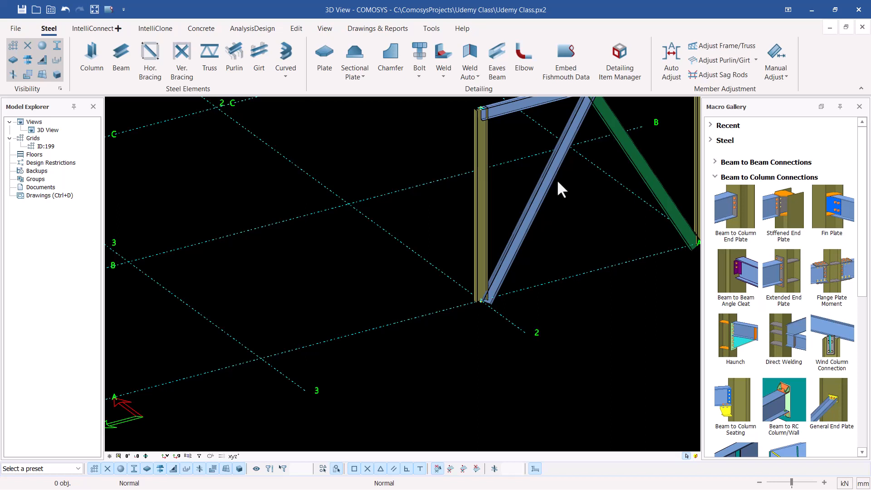
click(298, 30)
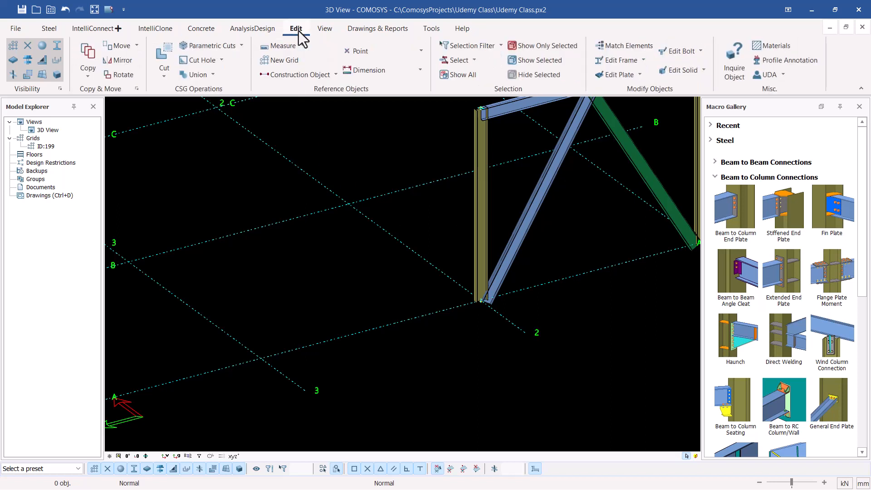
click(402, 52)
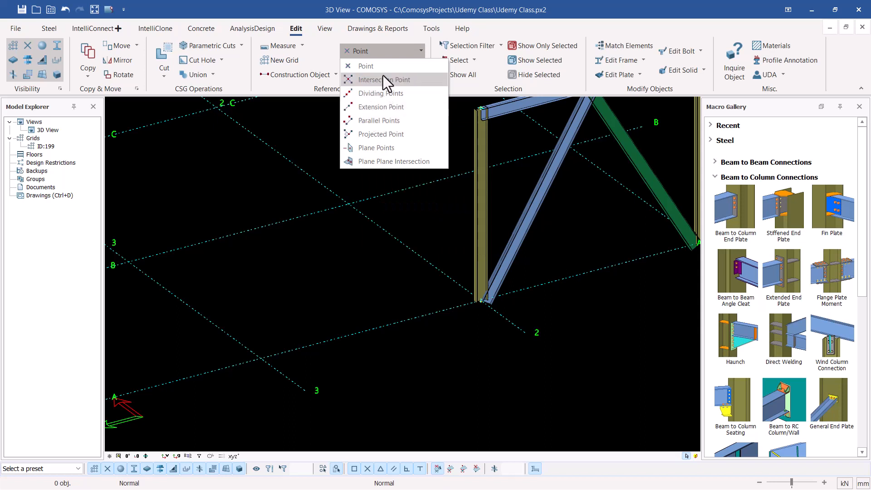
click(366, 67)
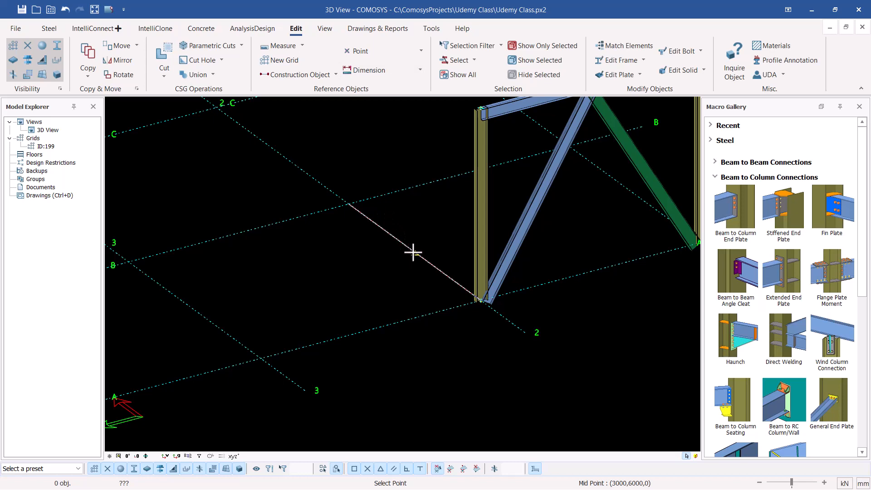
right_click(420, 227)
click(456, 233)
scroll(413, 254, up, 5)
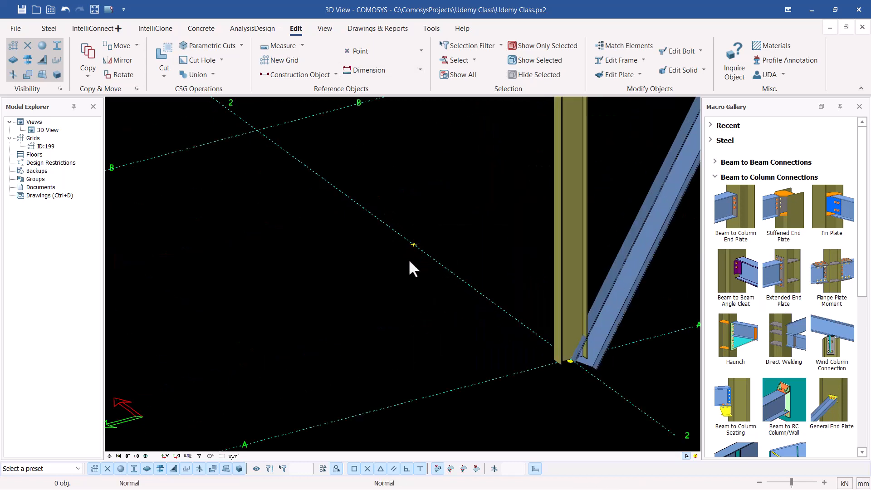
Create an intersection point at the crossing of diagonals B-3 to A-4 and A-3 to B-4, and end the command
click(412, 56)
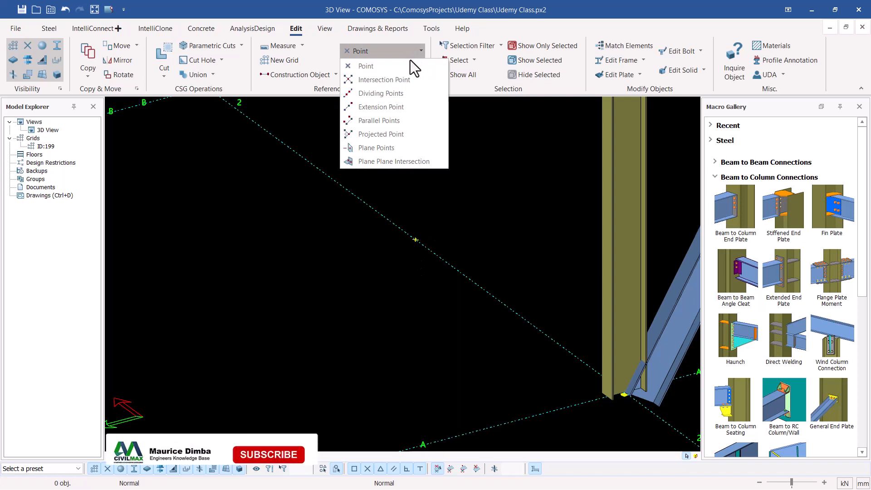
click(385, 80)
scroll(446, 200, down, 5)
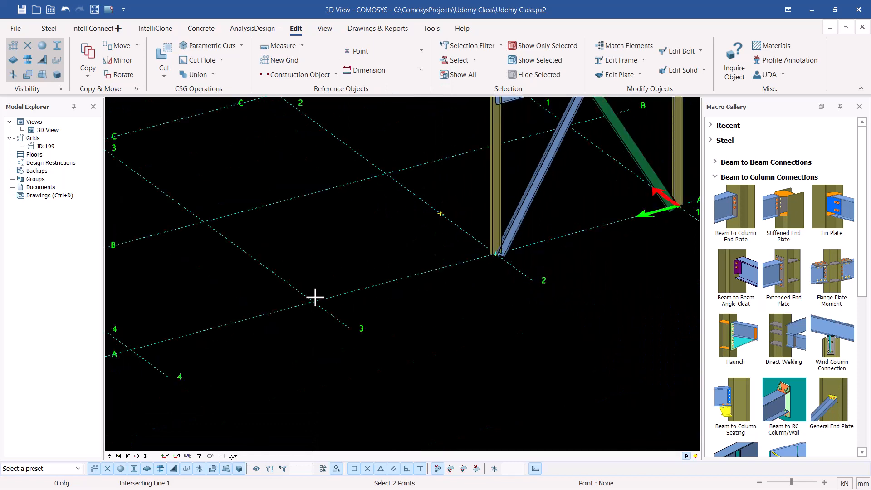
scroll(498, 252, down, 2)
scroll(181, 336, up, 3)
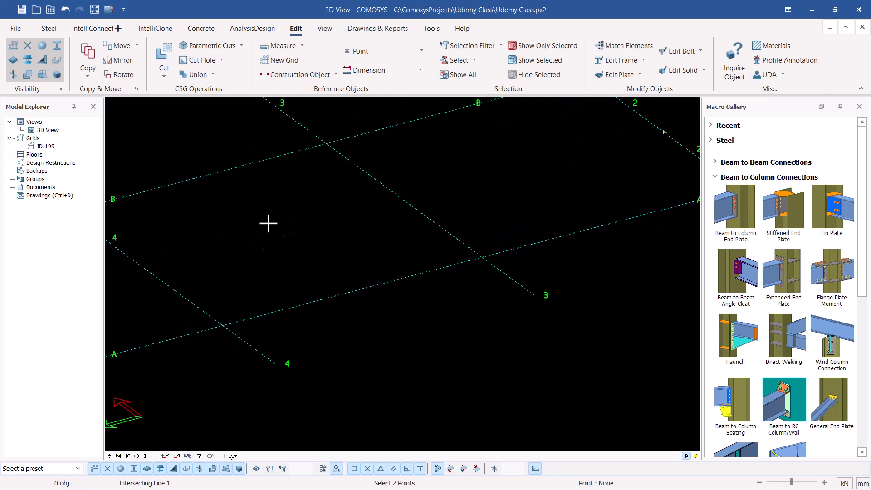
click(327, 144)
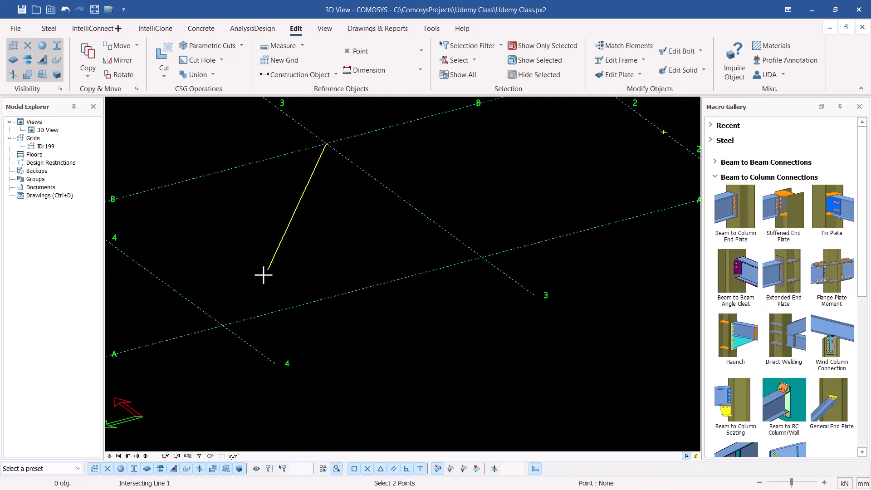
click(225, 324)
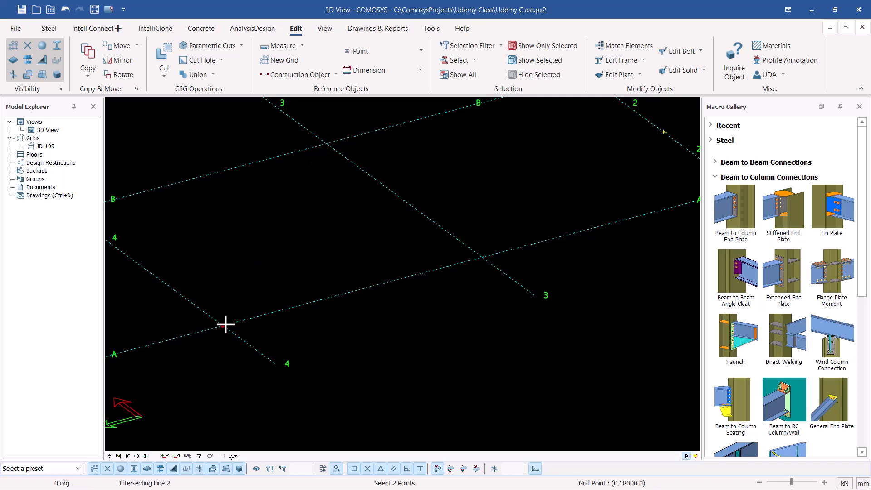
click(483, 259)
scroll(483, 259, down, 2)
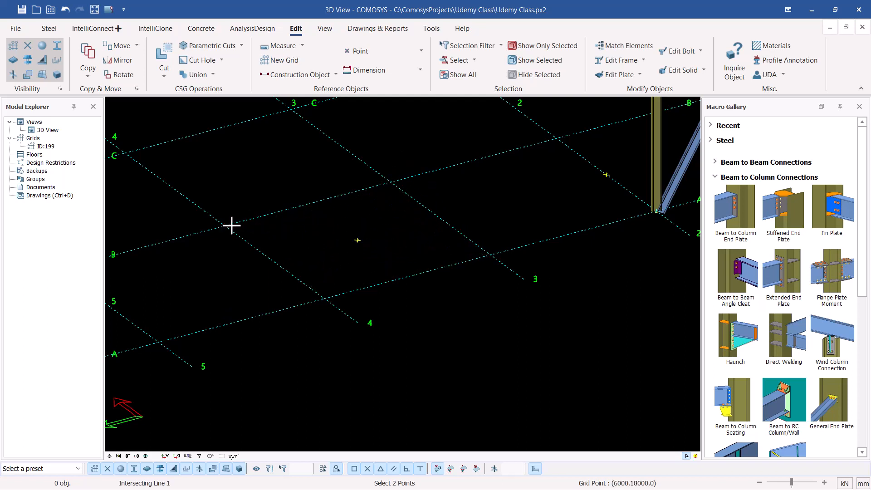
scroll(375, 238, up, 1)
right_click(407, 210)
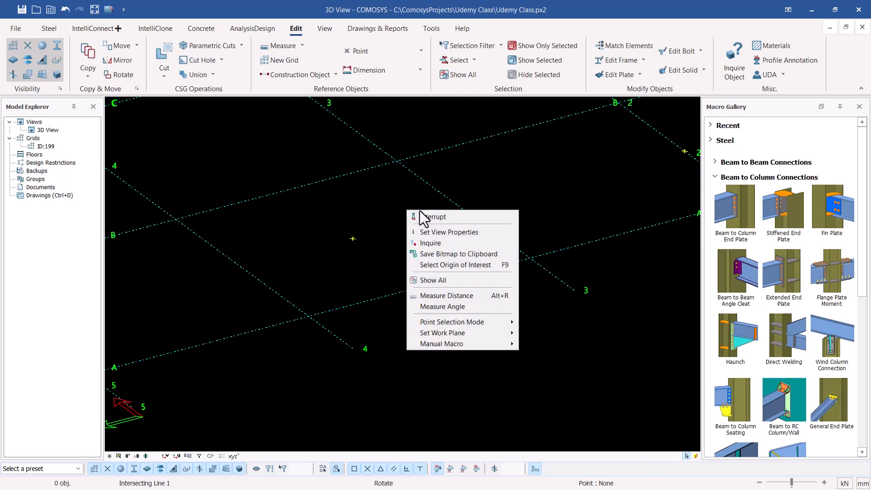
click(432, 216)
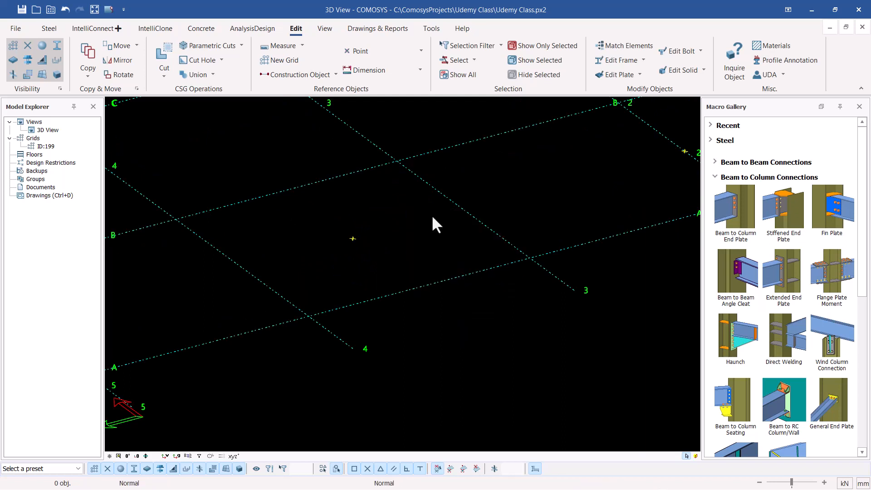
Examine the usage description of the Dividing Points command
click(410, 51)
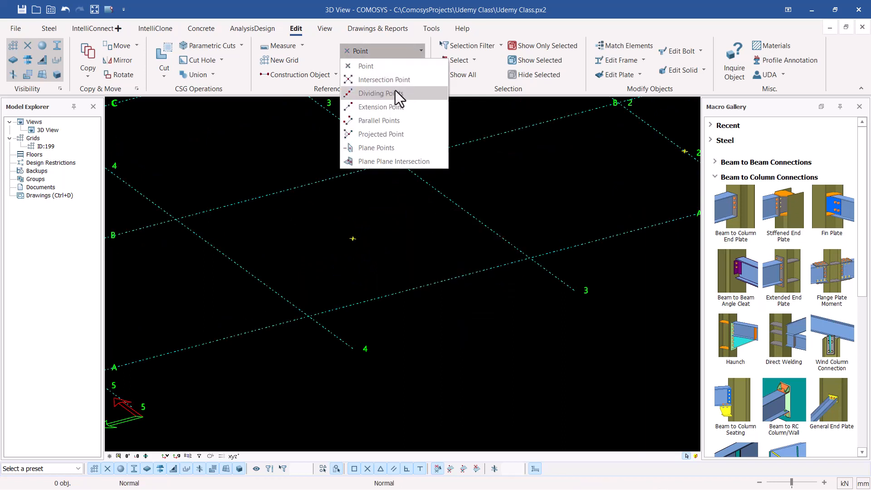
mouse_move(382, 97)
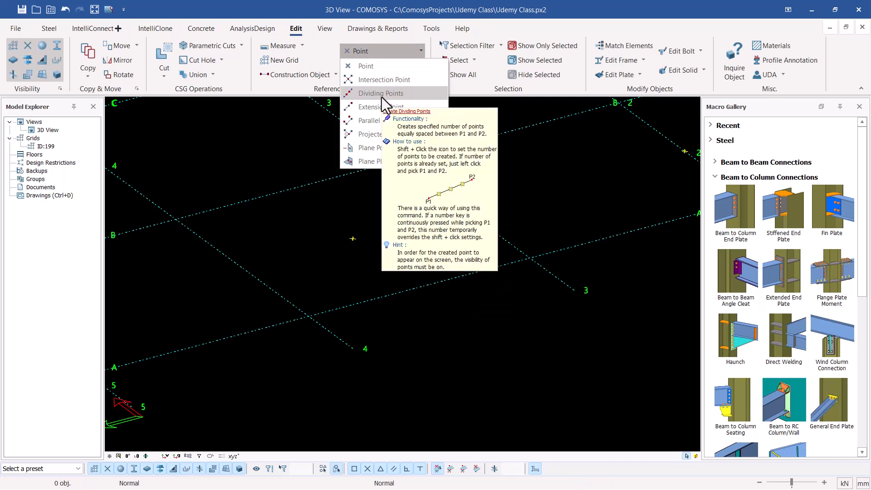
click(450, 179)
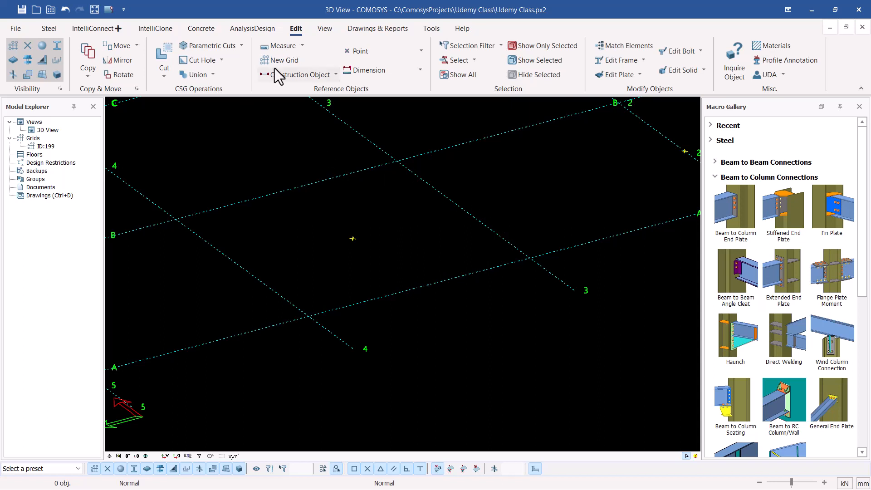
Place a reference point at grid intersection B-3 and end the Point command
click(402, 51)
click(374, 78)
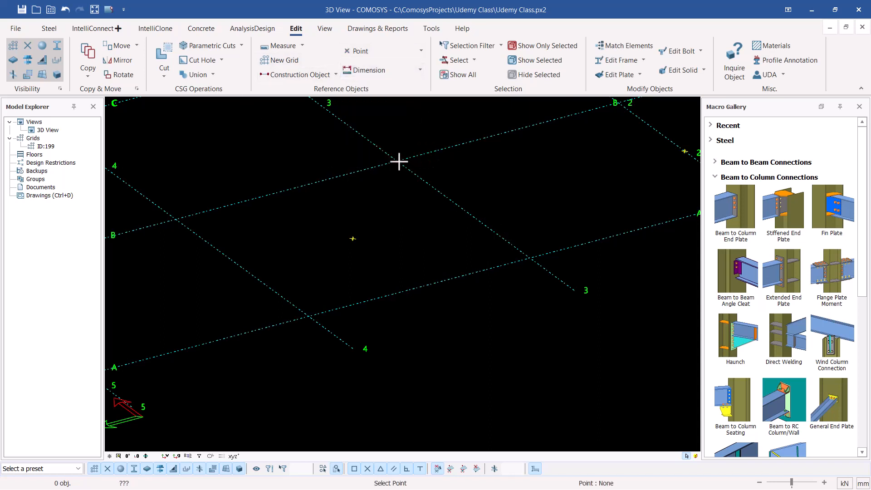
right_click(472, 170)
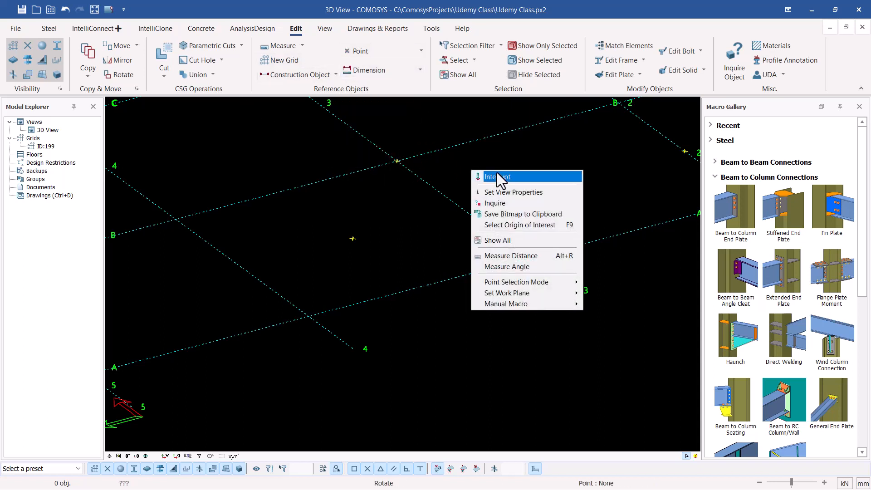
click(497, 176)
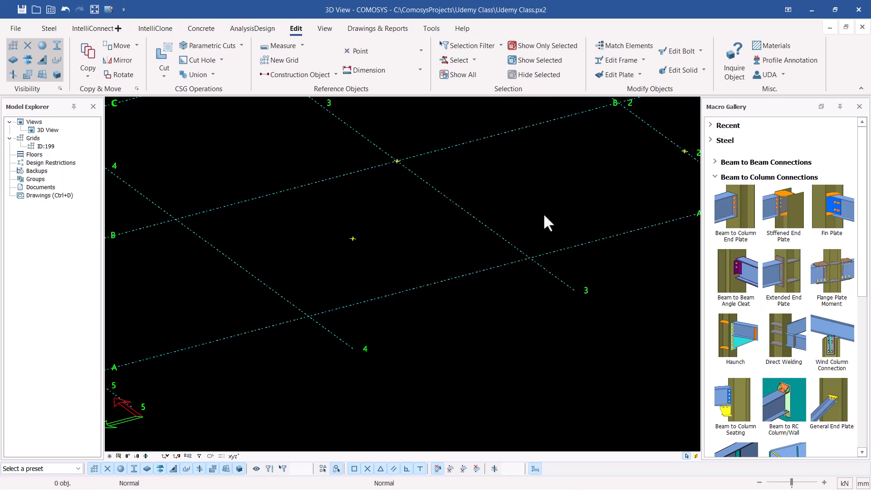
Try to delete the reference point at grid intersection B-3
right_click(396, 159)
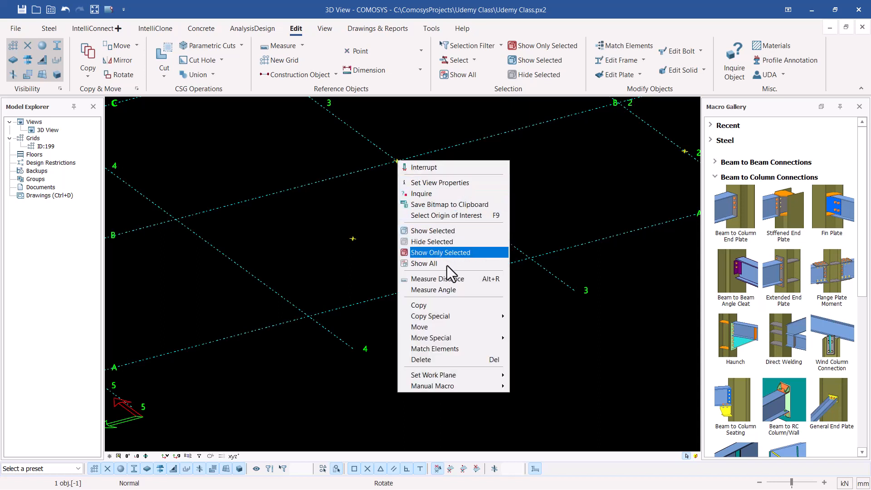
click(424, 358)
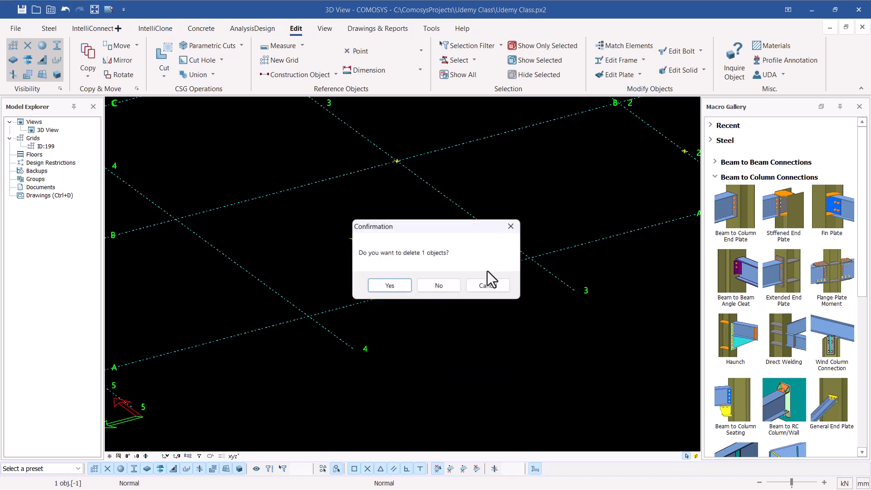
click(387, 286)
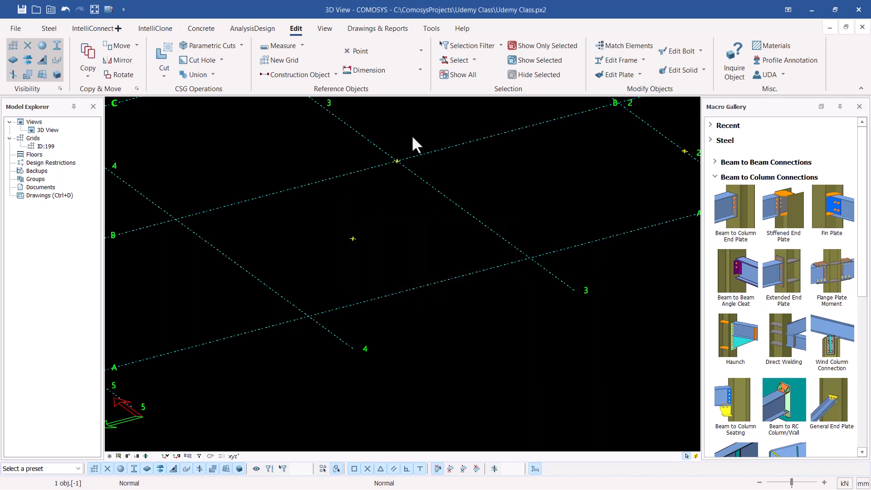
Create 10 dividing points on grid line 3 from intersection B-3 to A-3 and end the command
click(403, 52)
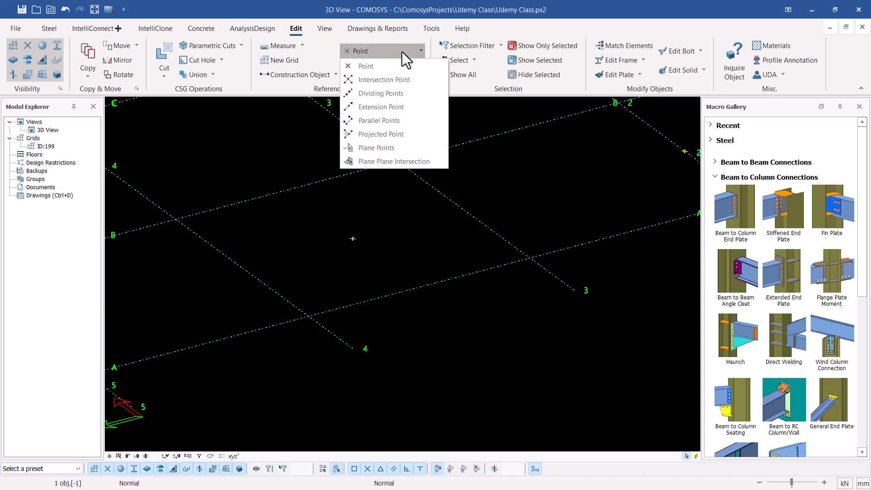
click(370, 94)
click(437, 192)
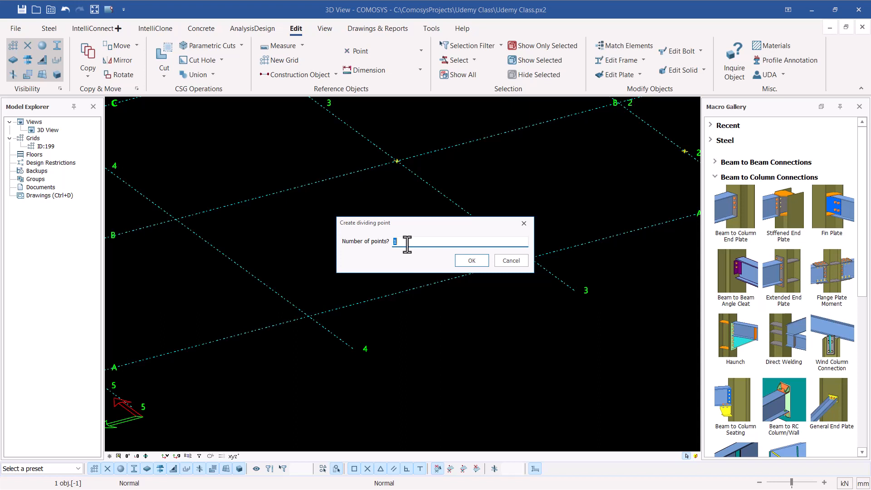
text(10)
click(474, 264)
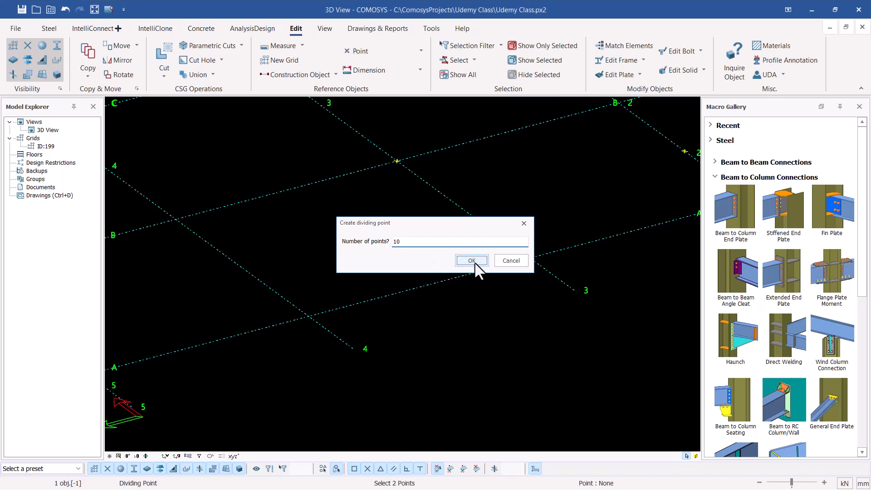
click(398, 161)
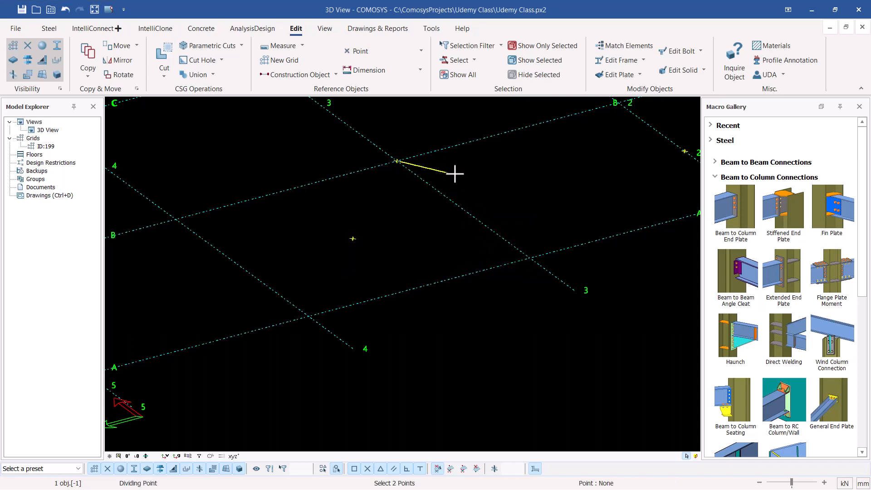
click(531, 258)
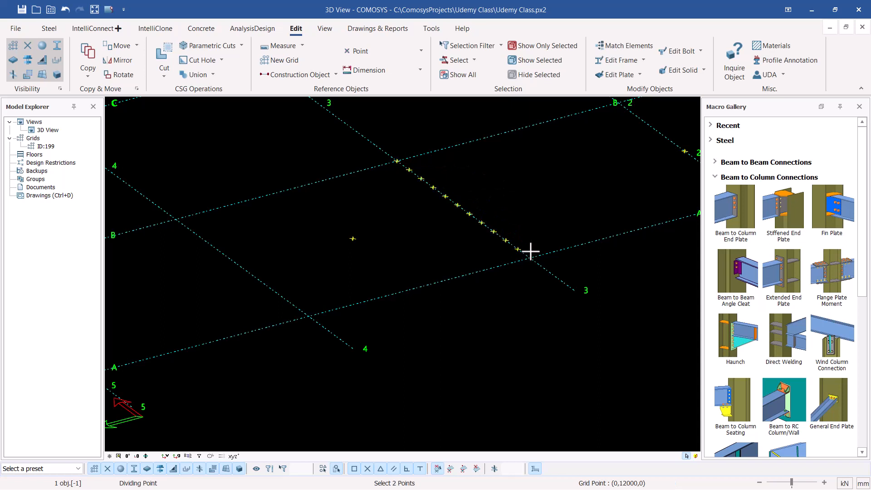
right_click(507, 183)
click(519, 195)
Create dividing points along the top of the steel beam between the columns at A-2 and A-1, and end the command
scroll(459, 202, up, 2)
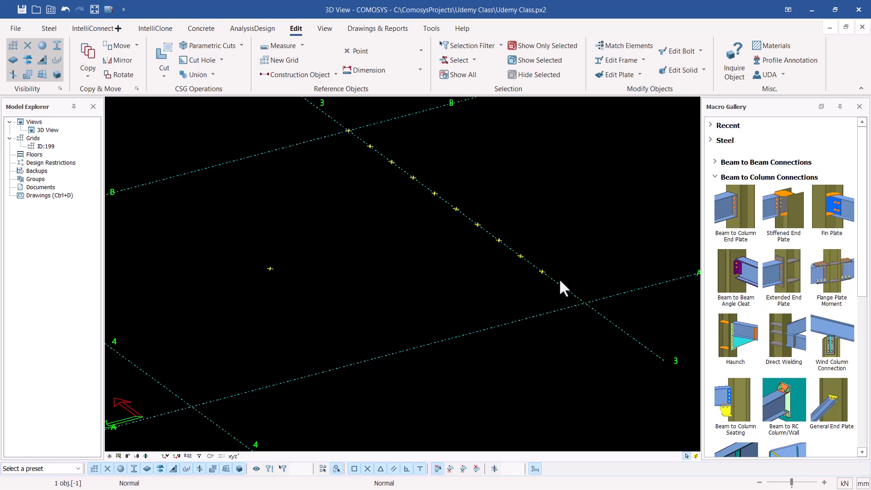
scroll(337, 302, down, 5)
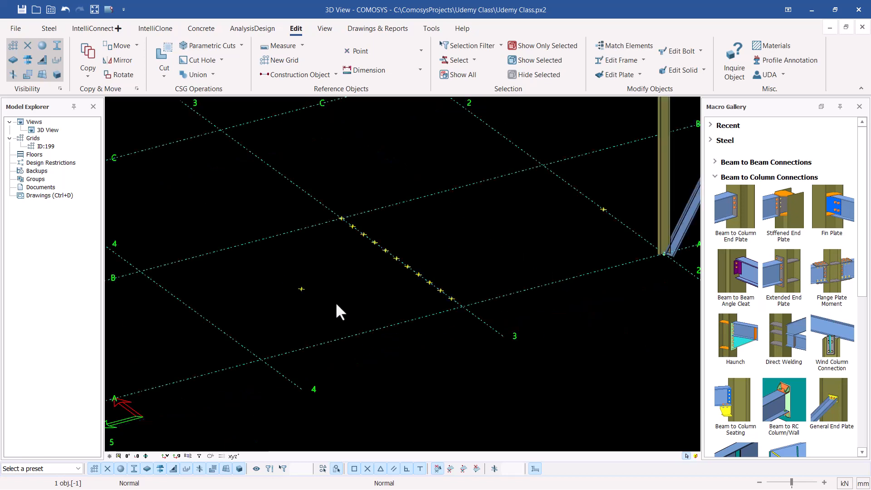
scroll(490, 249, up, 2)
scroll(534, 162, up, 5)
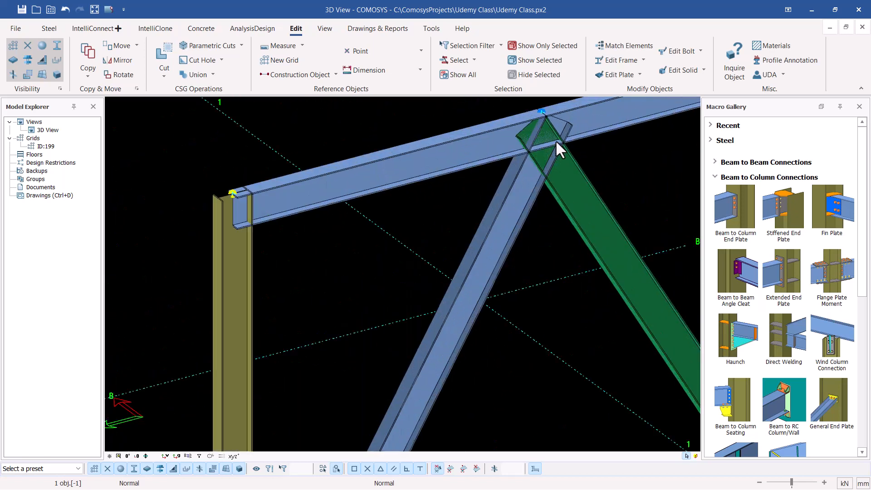
scroll(263, 182, up, 2)
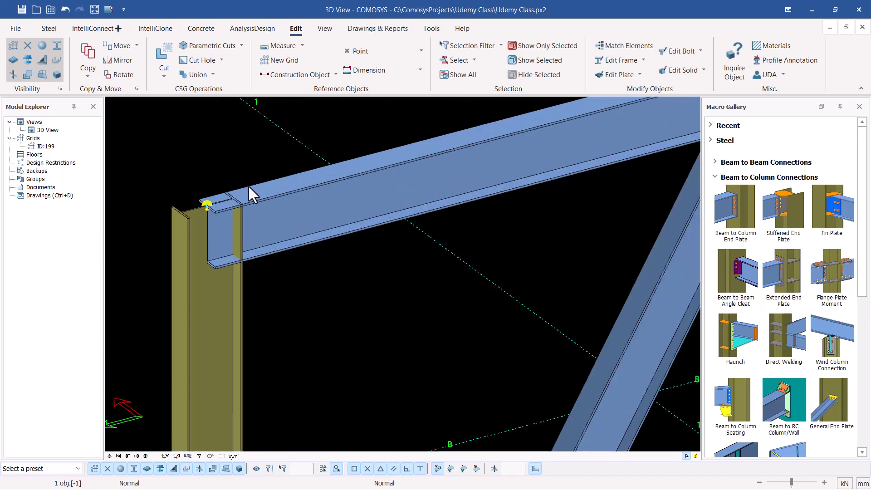
scroll(247, 186, up, 2)
click(411, 50)
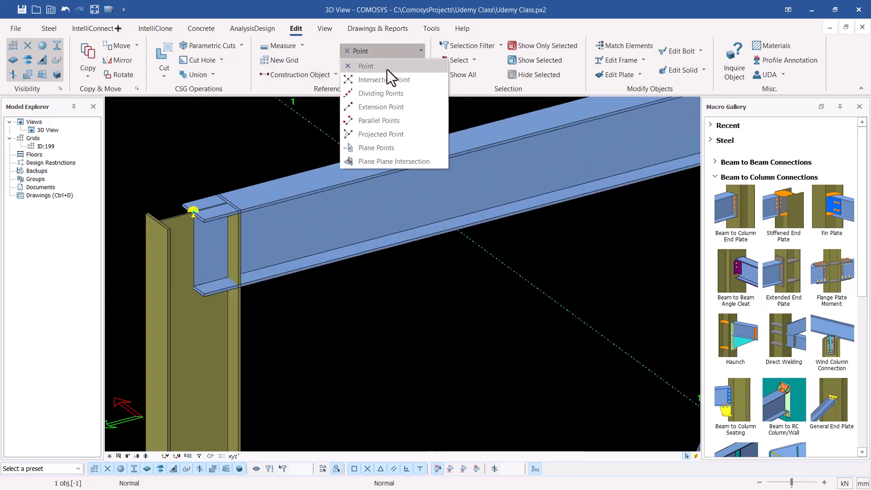
click(374, 94)
scroll(194, 212, up, 1)
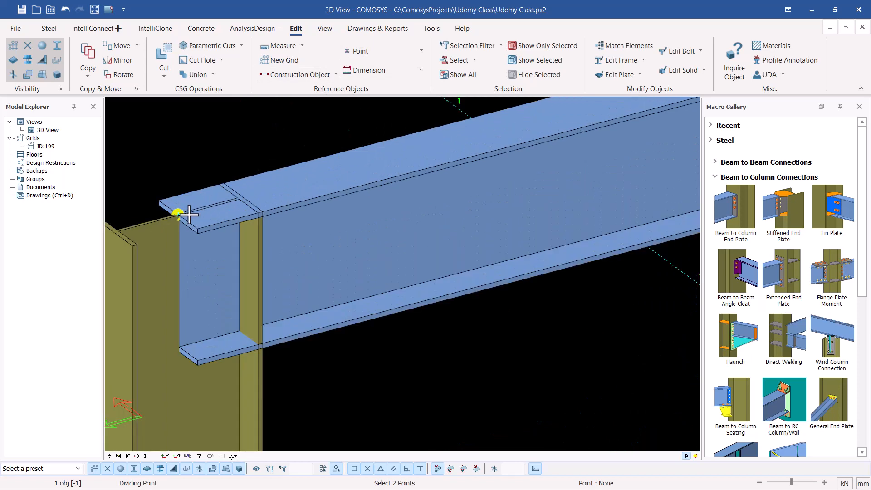
scroll(230, 266, down, 3)
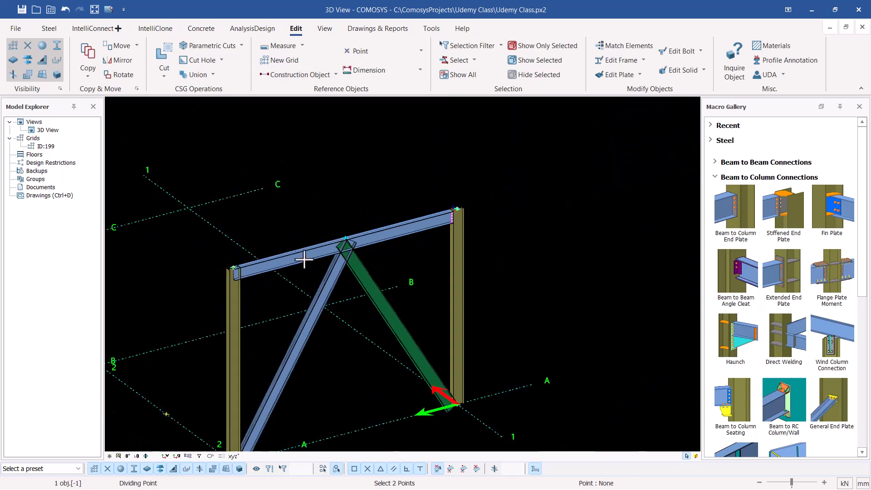
scroll(497, 189, up, 3)
scroll(501, 189, up, 3)
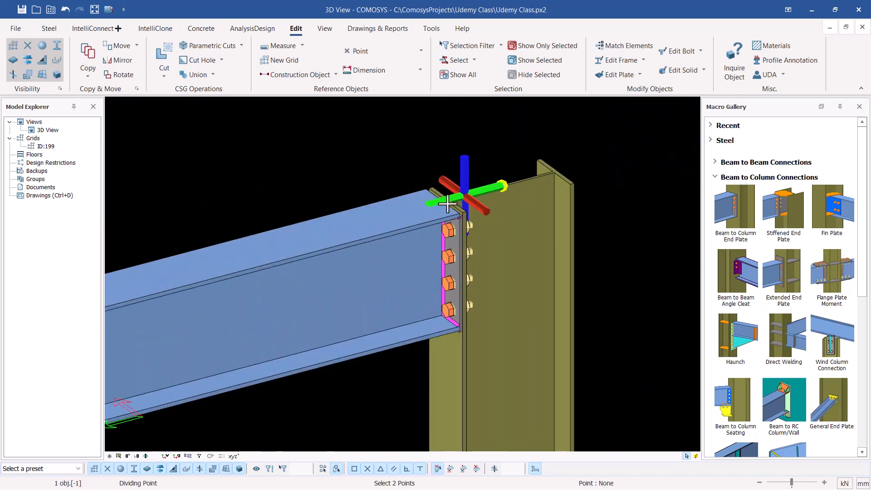
click(442, 201)
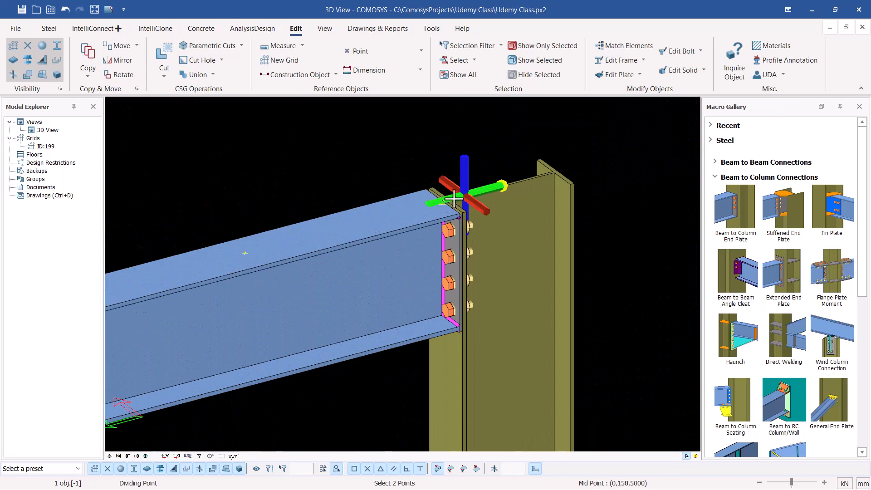
right_click(579, 149)
click(598, 154)
Model a short steel beam between two adjacent dividing points on top of the existing beam and end the Beam command
scroll(634, 164, down, 3)
scroll(632, 161, down, 3)
scroll(184, 268, up, 4)
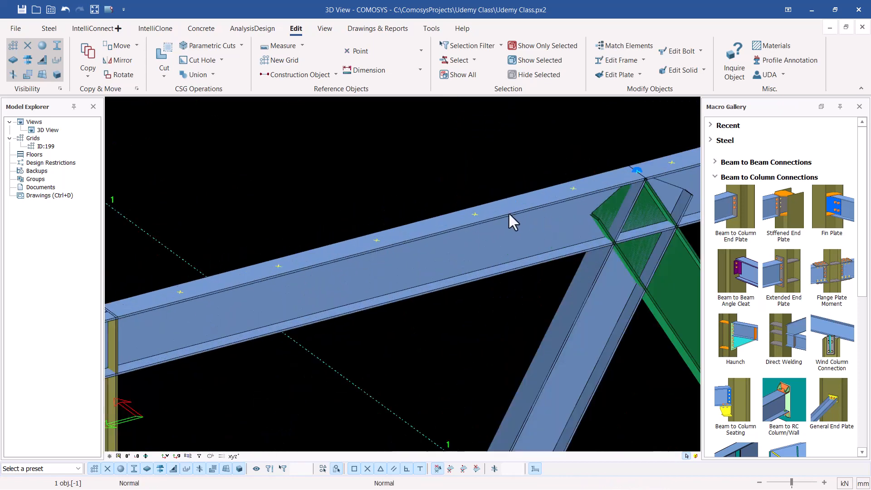
click(50, 29)
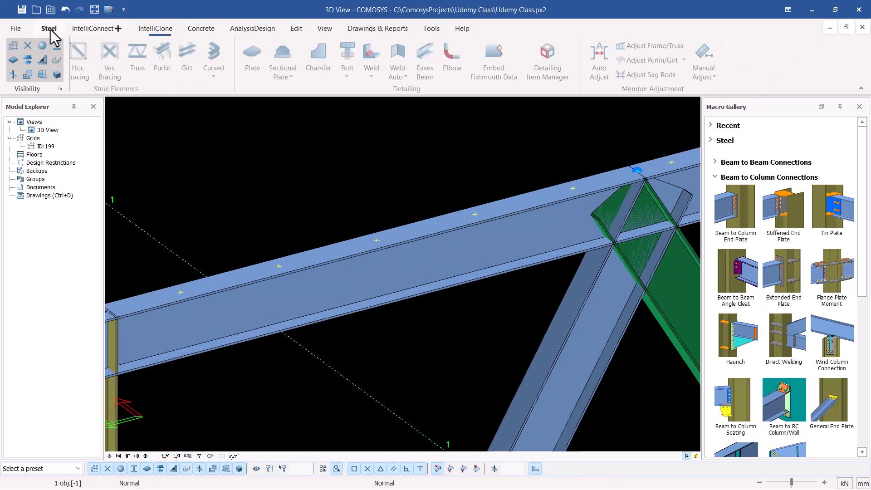
click(113, 57)
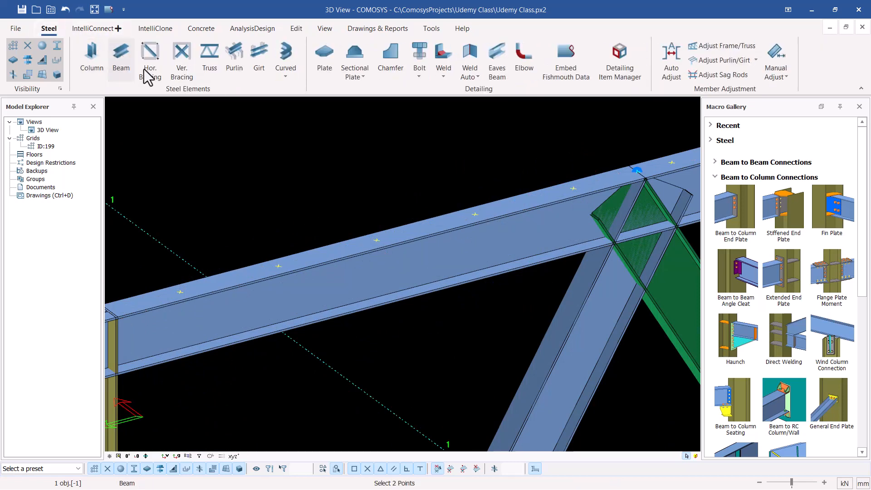
click(379, 241)
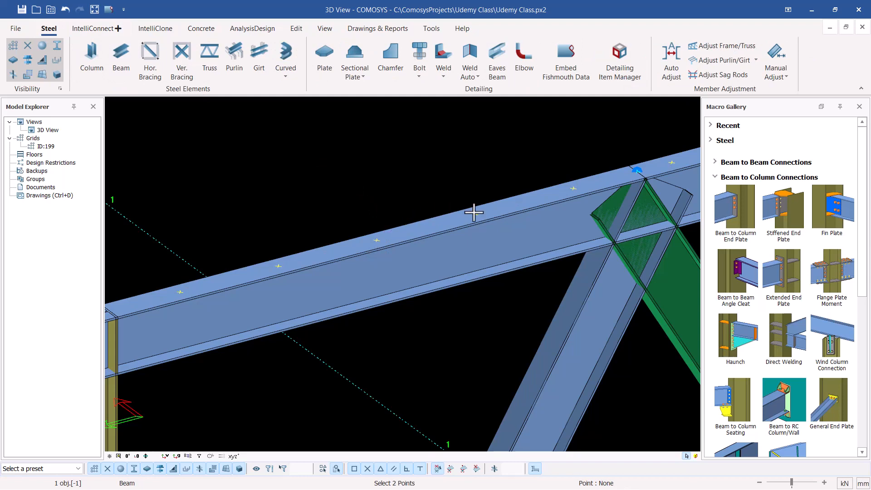
click(472, 210)
right_click(417, 172)
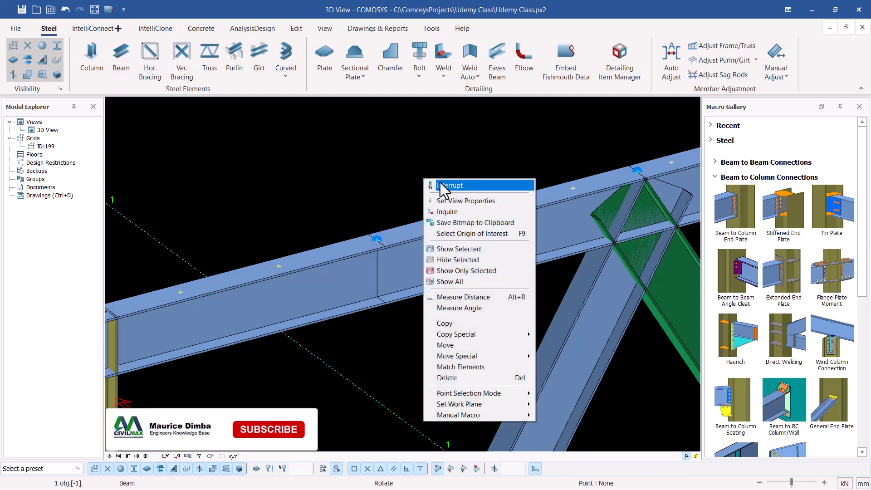
click(445, 183)
Delete the short steel beam between the two dividing points
click(448, 250)
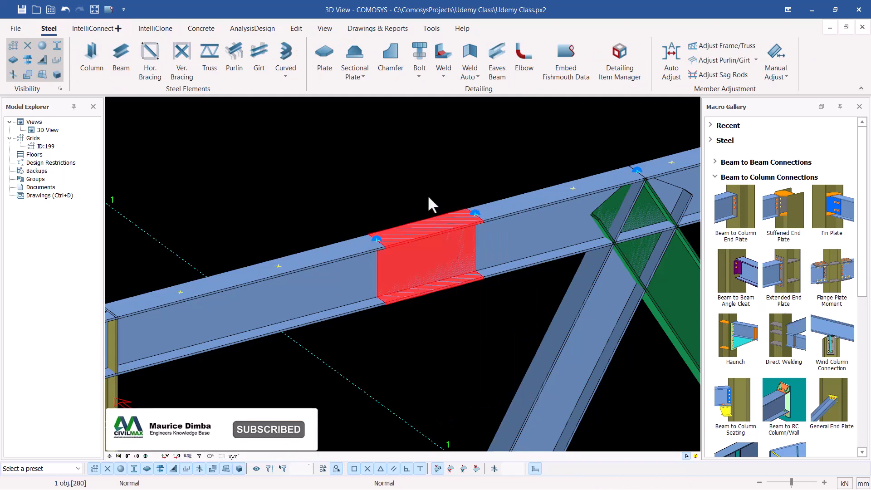
key(Delete)
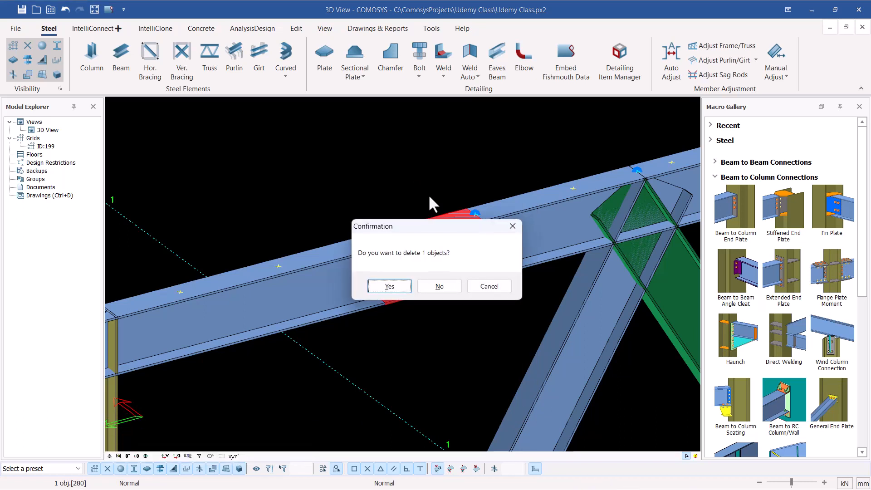
click(393, 287)
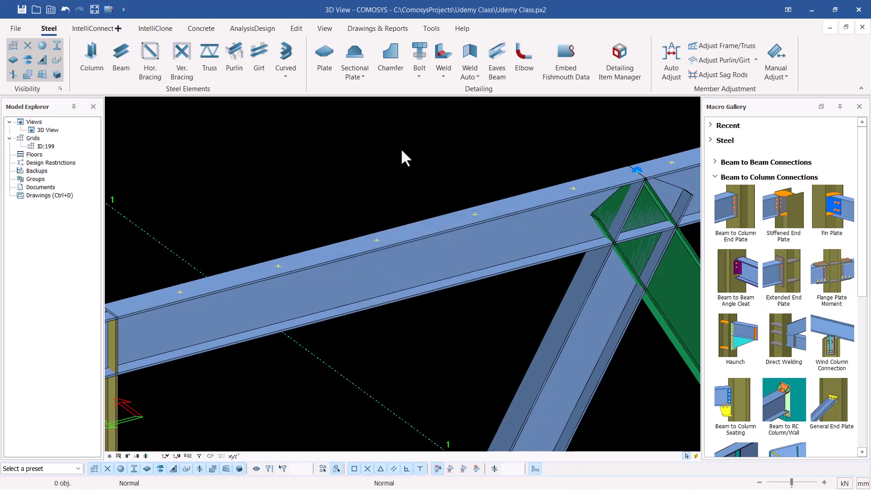
Create an extension point beyond B-2 along the line from grid intersection A-3 to B-2, and end the command
scroll(467, 176, down, 3)
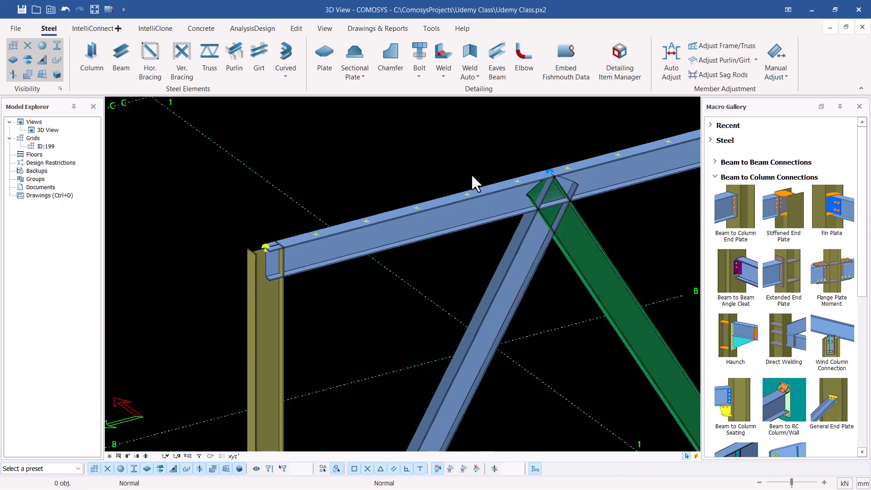
scroll(429, 186, down, 2)
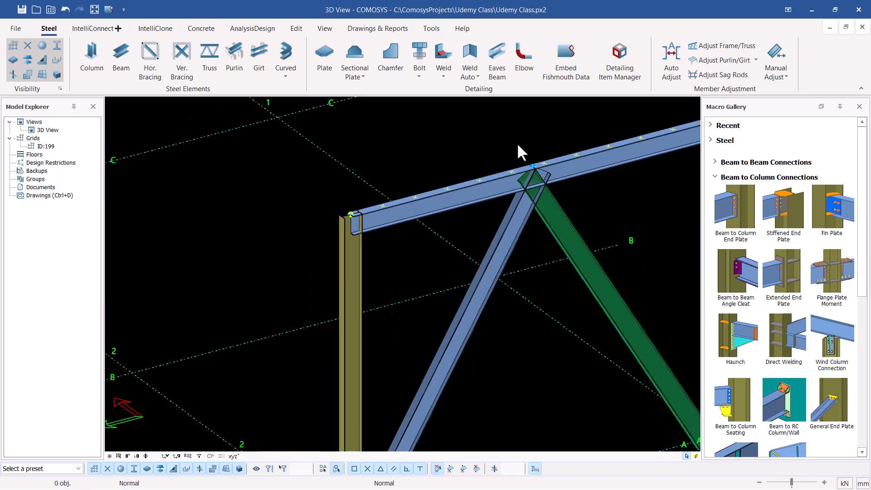
click(296, 29)
click(417, 51)
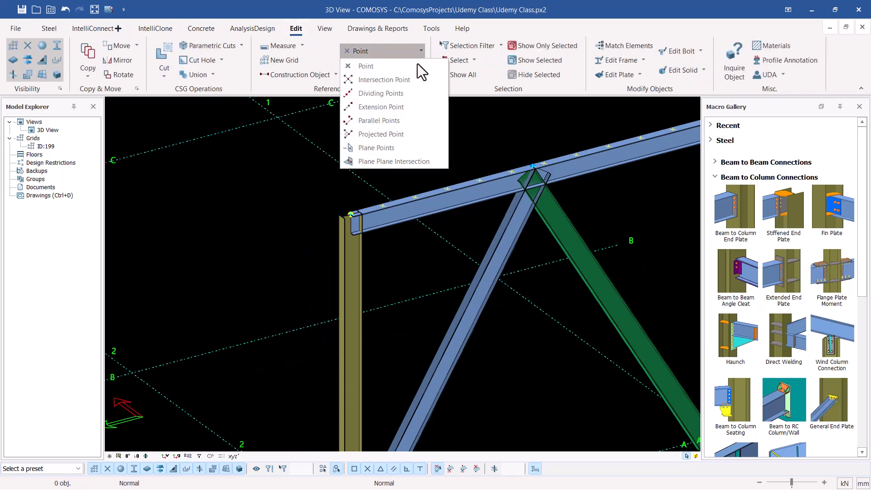
click(393, 108)
scroll(408, 169, down, 4)
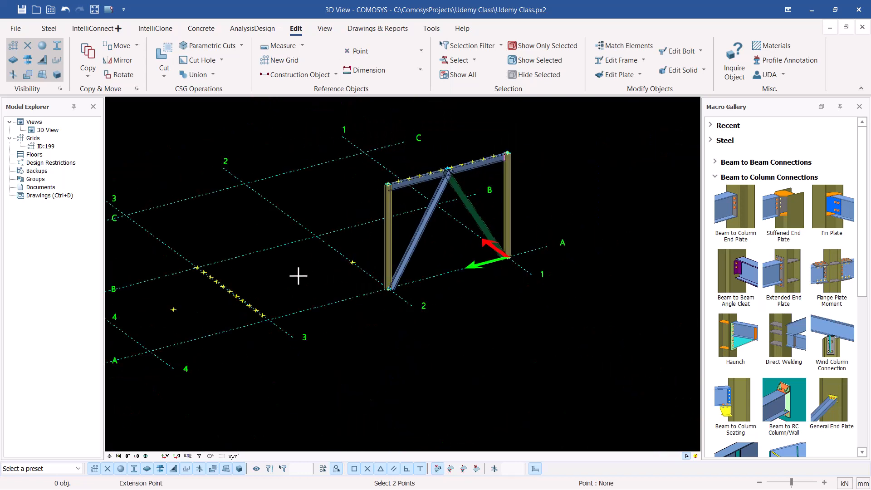
scroll(299, 259, up, 3)
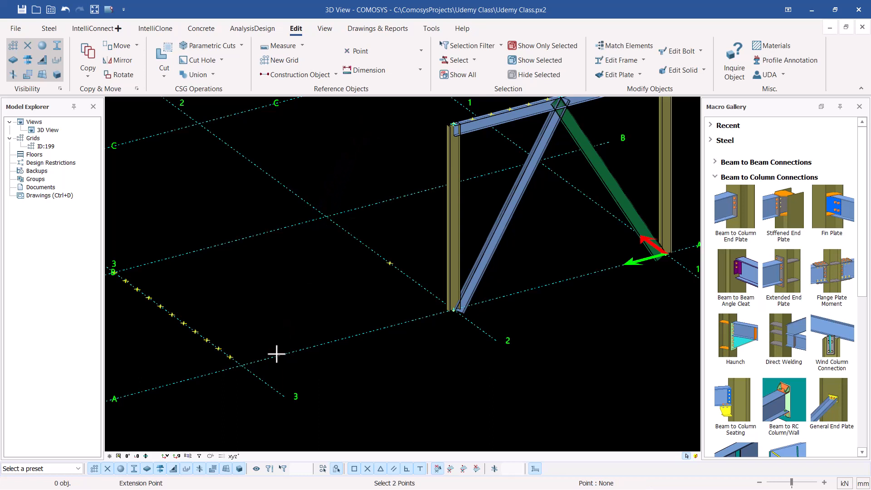
click(241, 364)
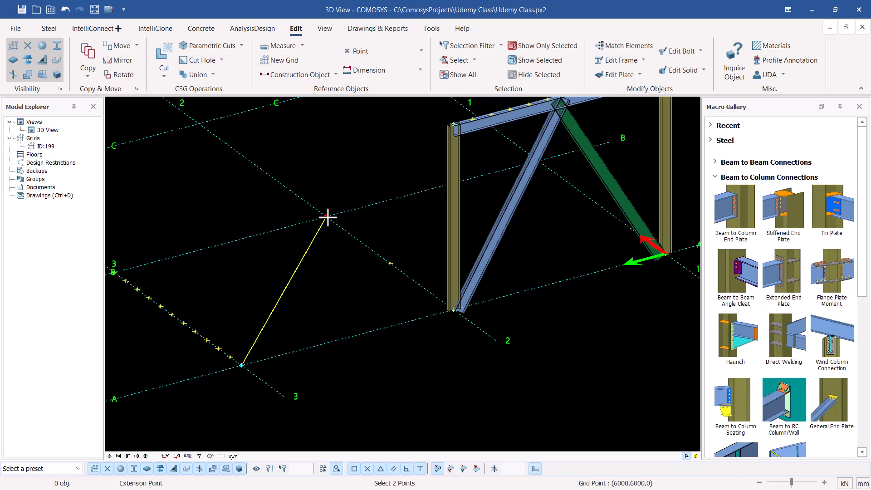
key(space)
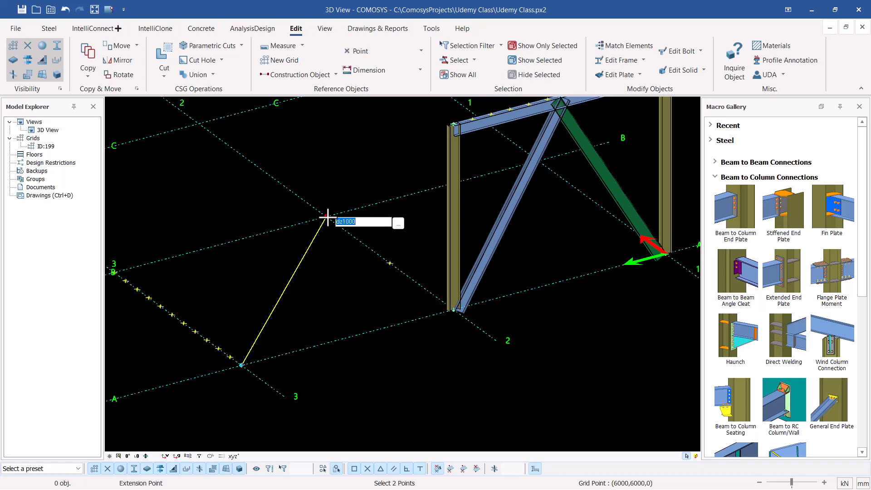
text(#300)
key(Return)
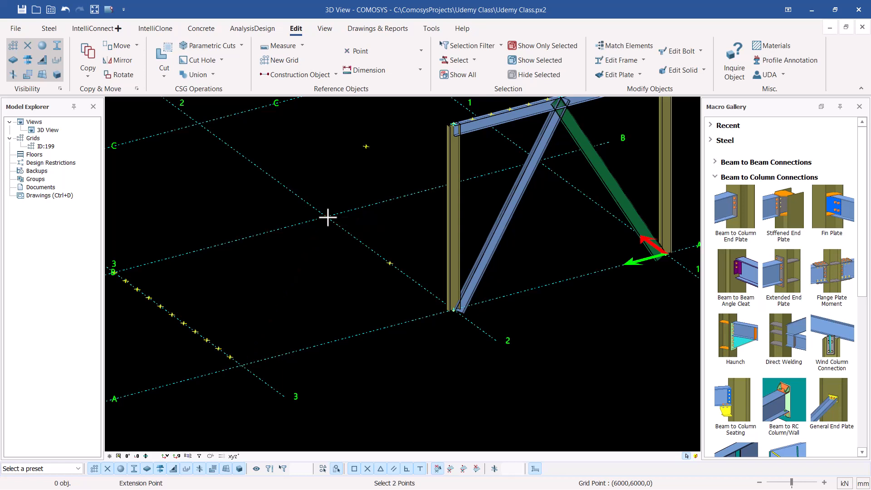
right_click(335, 184)
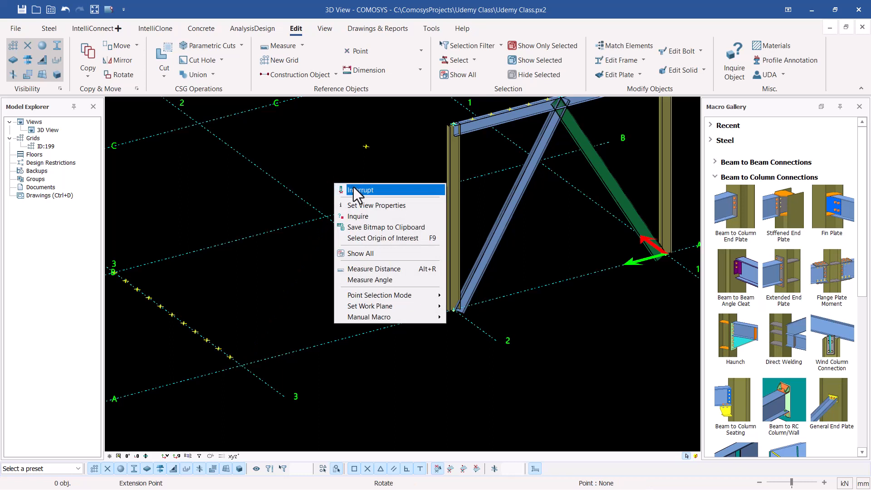
click(356, 189)
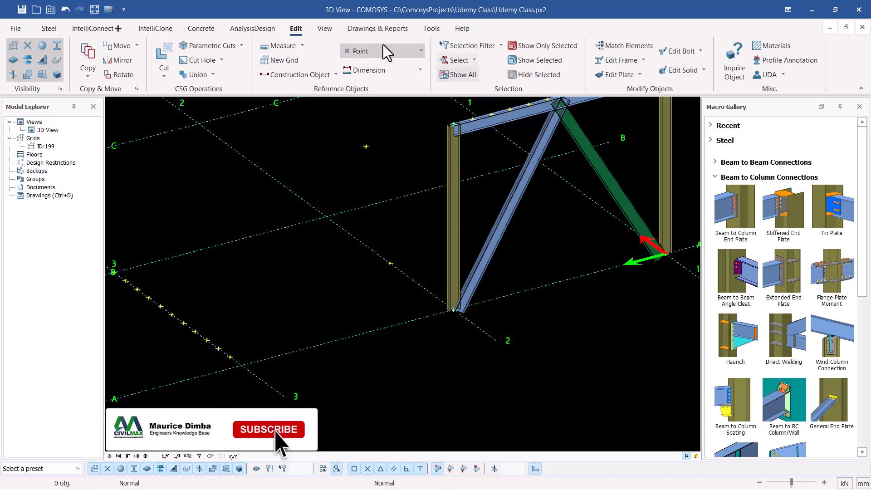
Create parallel points offset from grid line A using intersections A-6 and A-5, and end the command
click(421, 52)
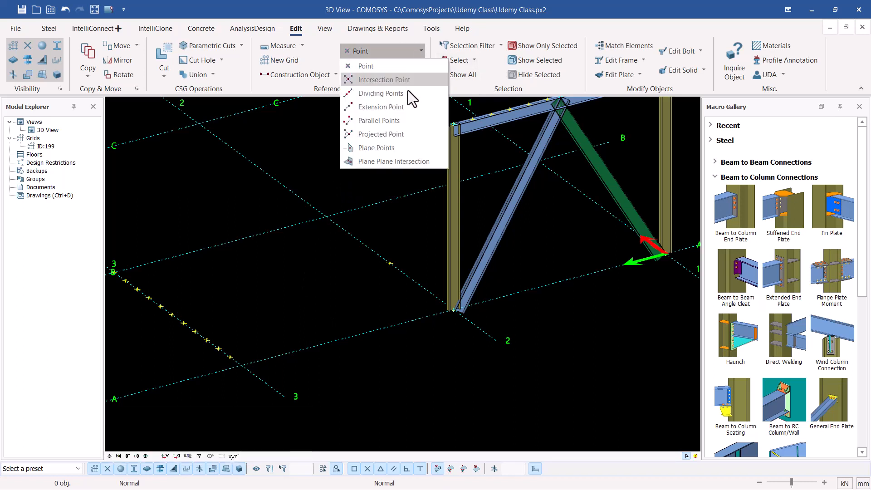
click(365, 120)
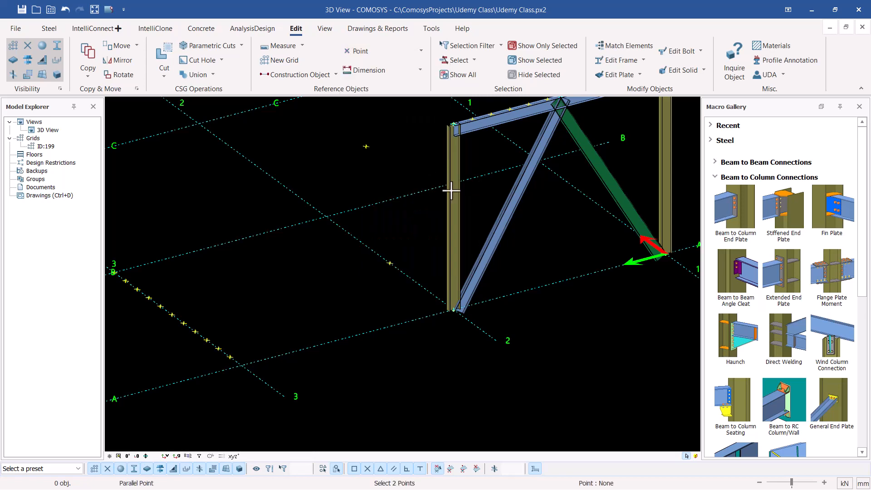
scroll(522, 210, down, 4)
scroll(415, 261, down, 3)
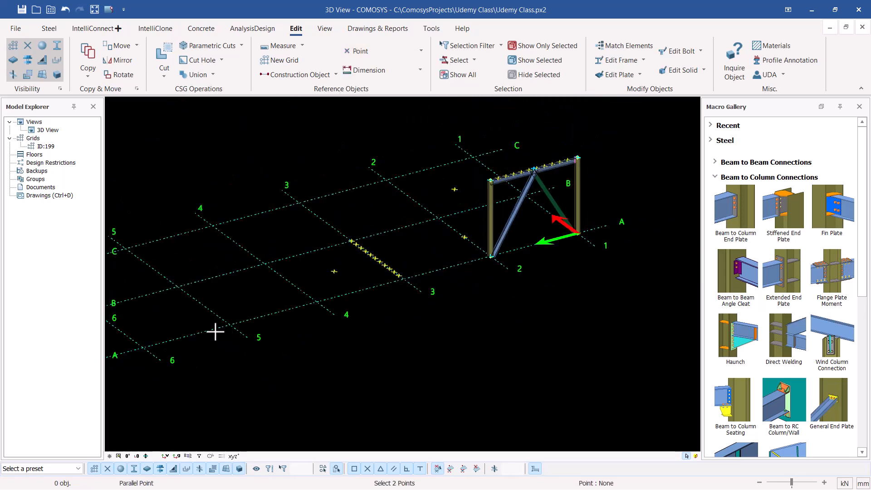
scroll(227, 327, up, 4)
scroll(214, 344, down, 2)
scroll(210, 343, up, 5)
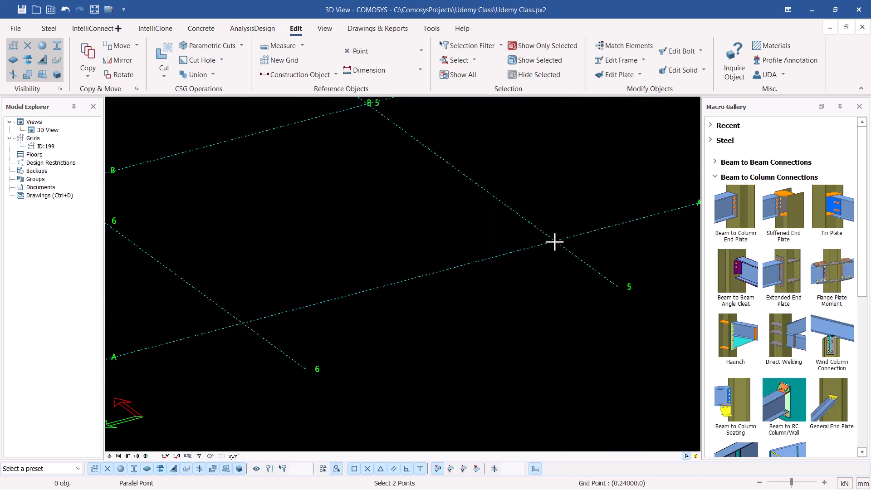
click(243, 326)
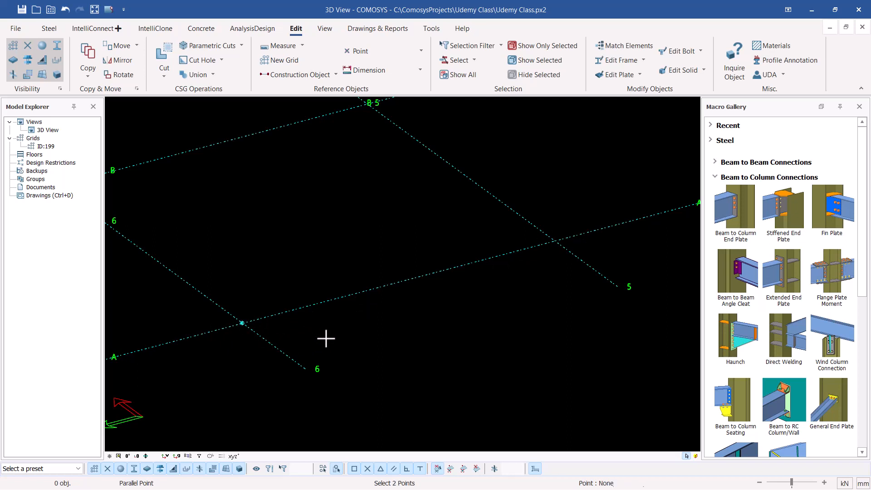
click(555, 239)
right_click(559, 177)
click(585, 183)
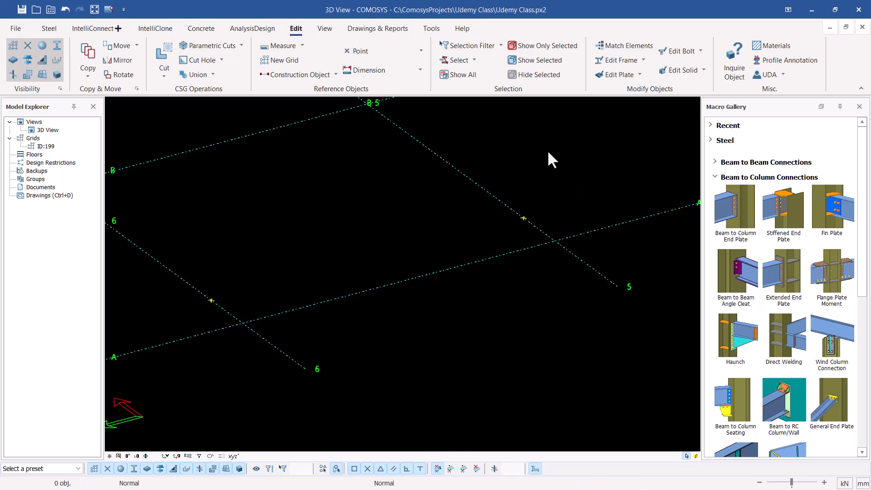
Place single points at the midpoints of grid lines B and A between grid lines 5 and 6, and end the command
click(421, 51)
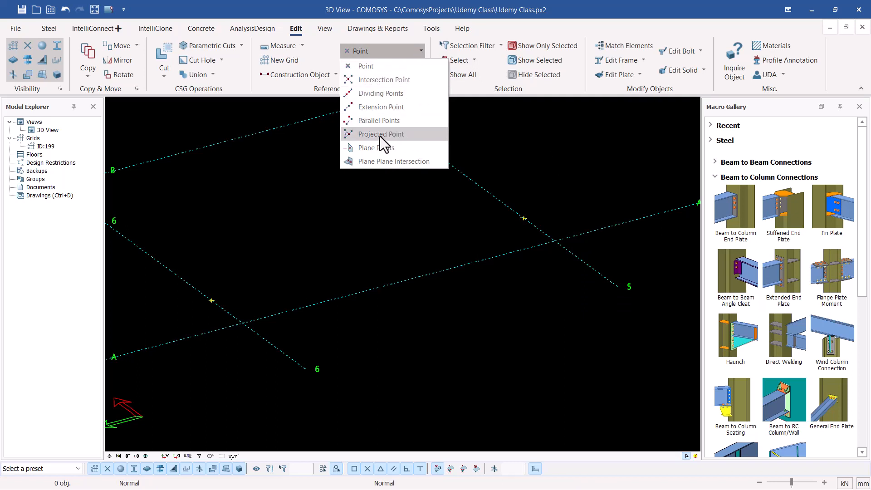
mouse_move(379, 135)
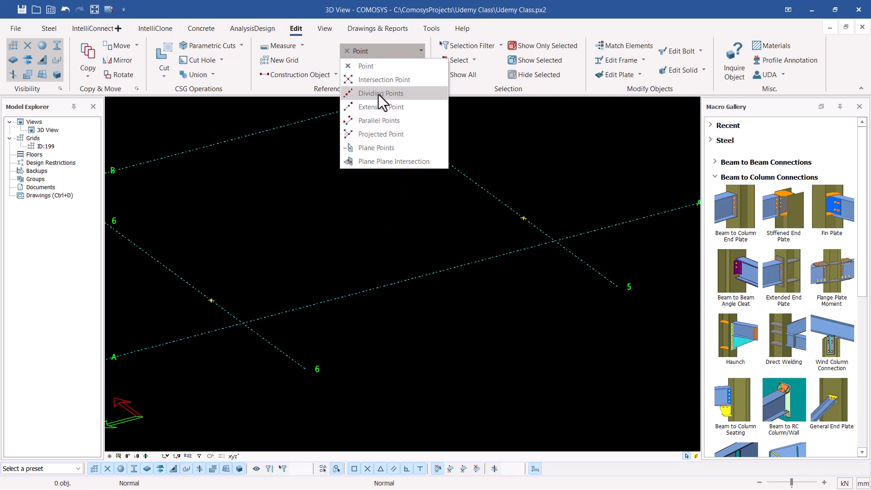
click(362, 67)
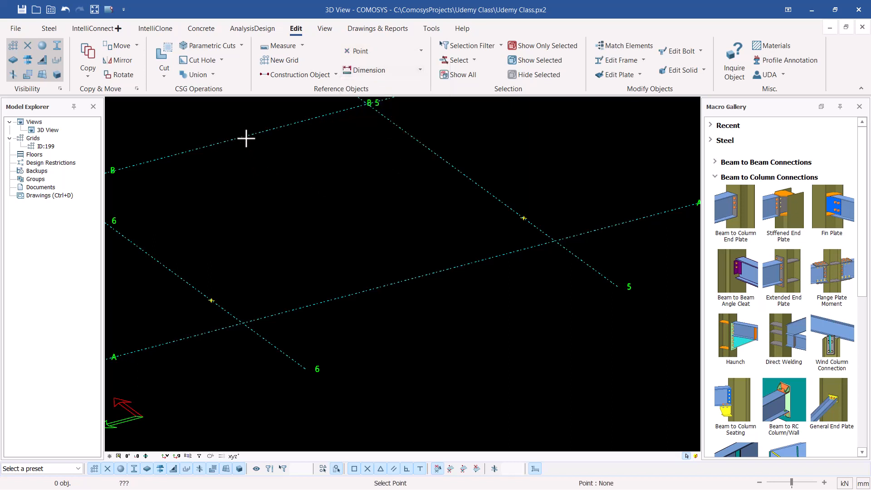
scroll(417, 183, down, 3)
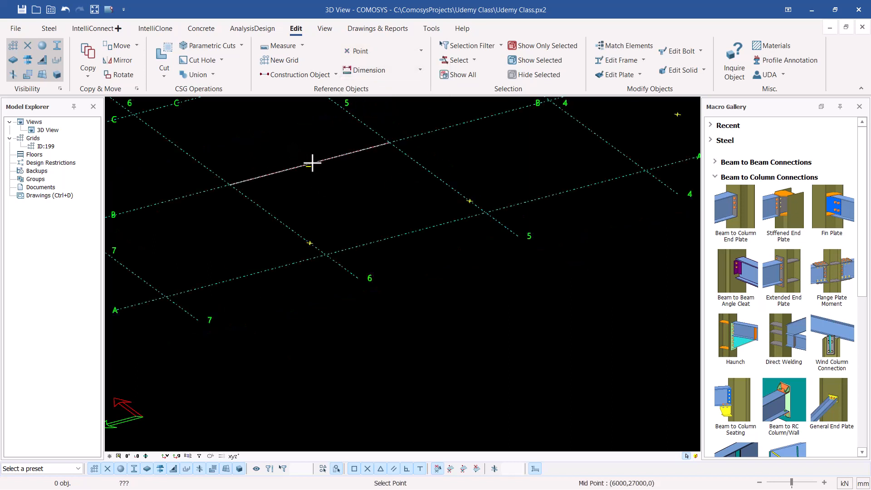
click(312, 163)
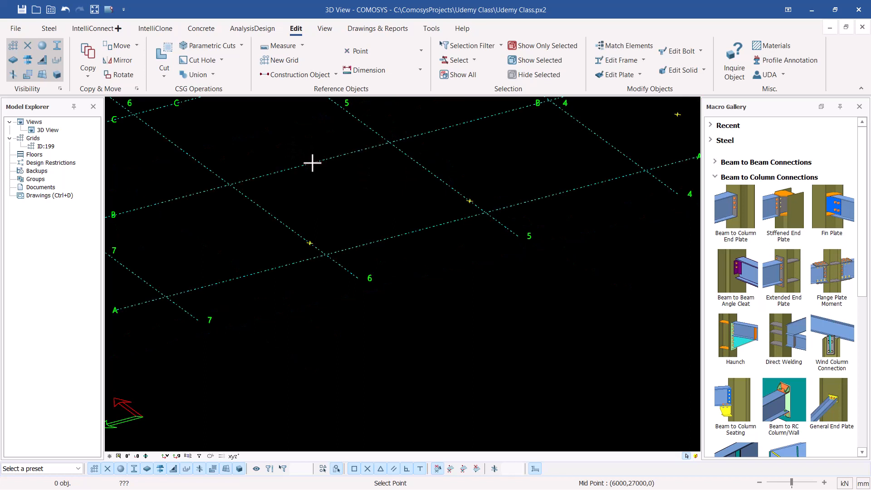
click(404, 234)
right_click(502, 156)
click(526, 163)
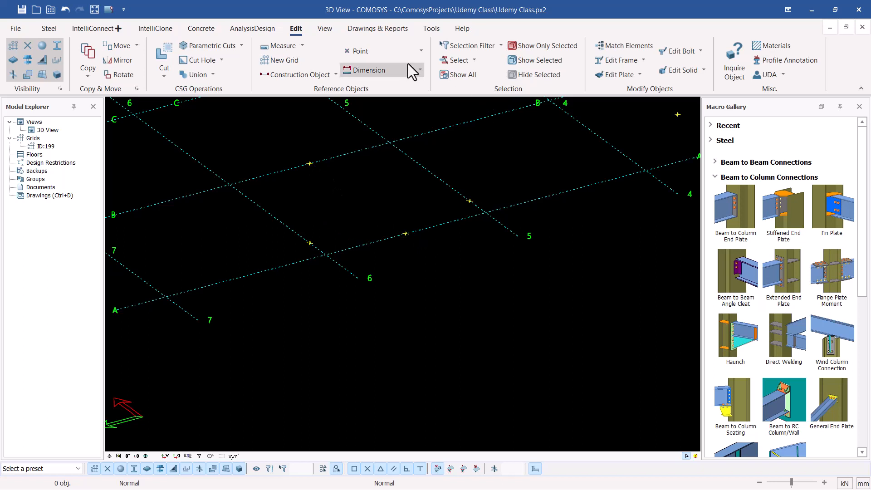
Project the midpoint of grid line 6 between A and B onto the line joining the two new midpoints, and select the projected point
click(421, 51)
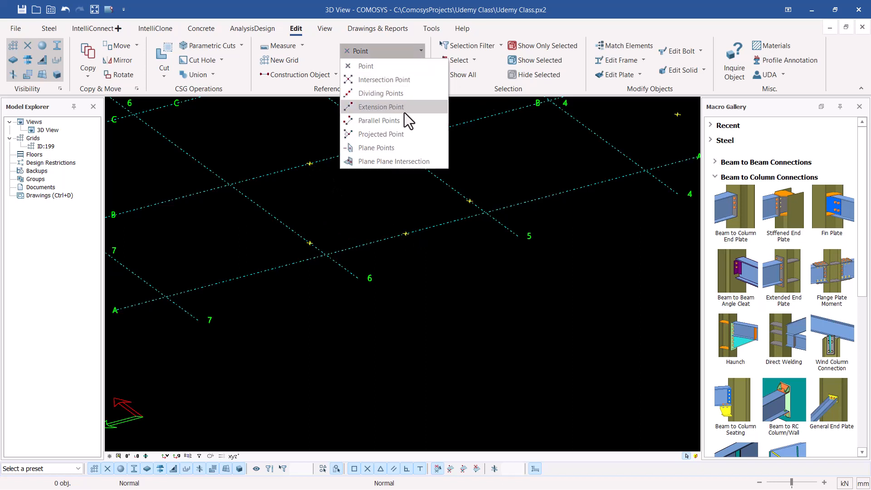
click(383, 134)
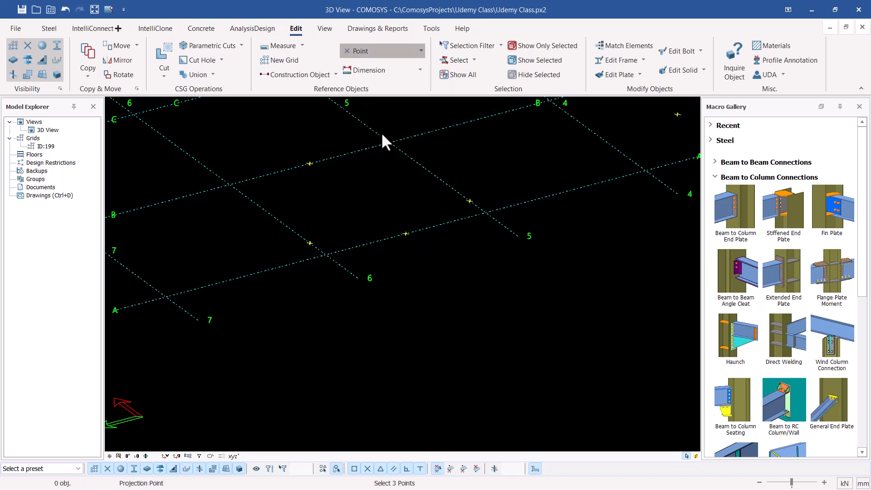
click(405, 233)
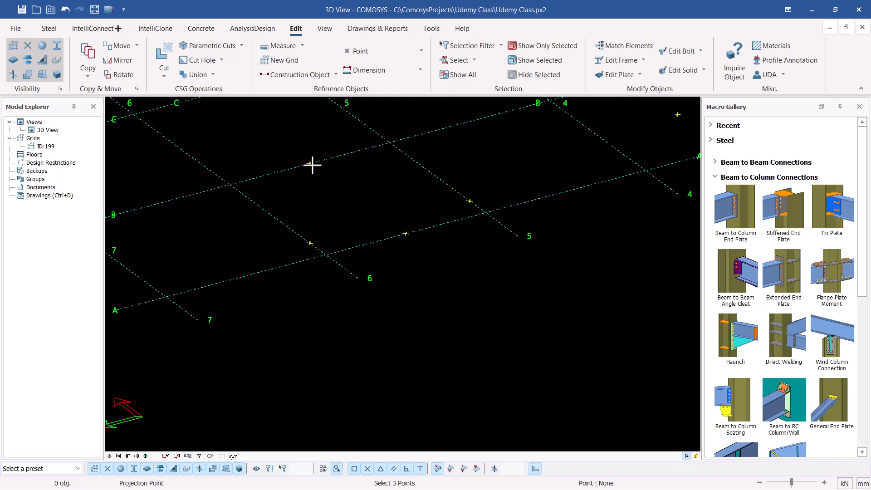
click(310, 163)
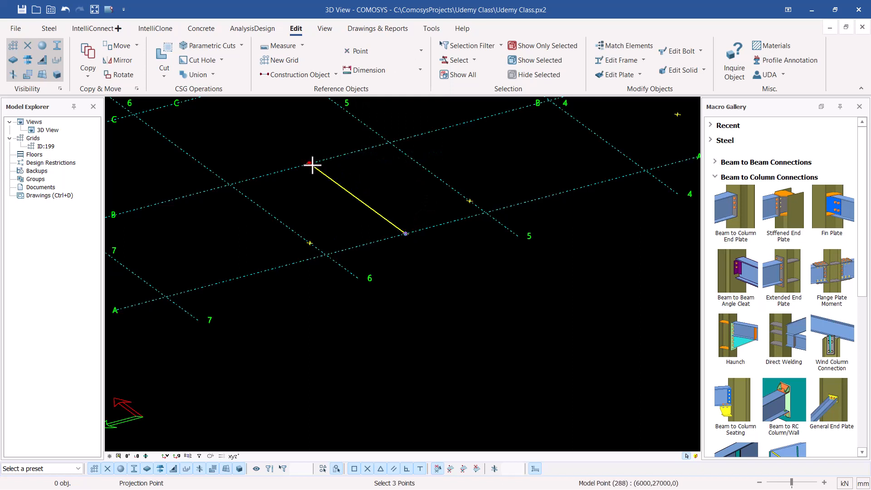
click(284, 222)
right_click(370, 182)
click(385, 189)
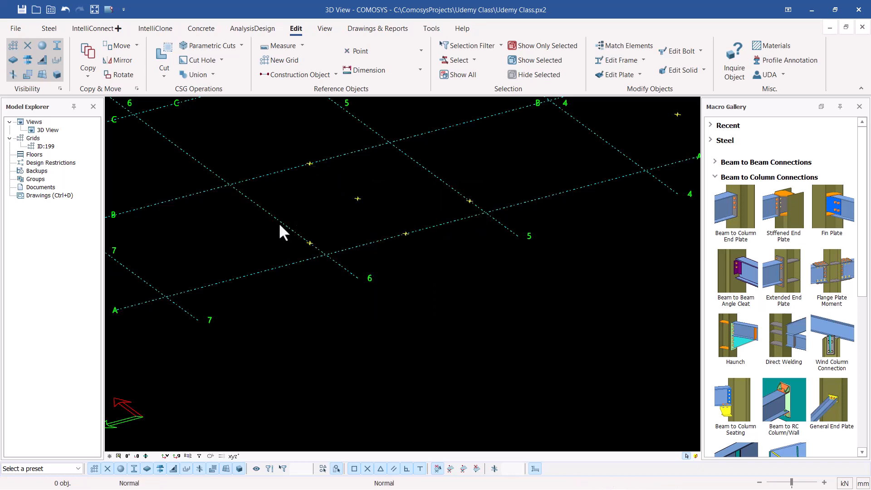
click(356, 199)
scroll(360, 202, up, 2)
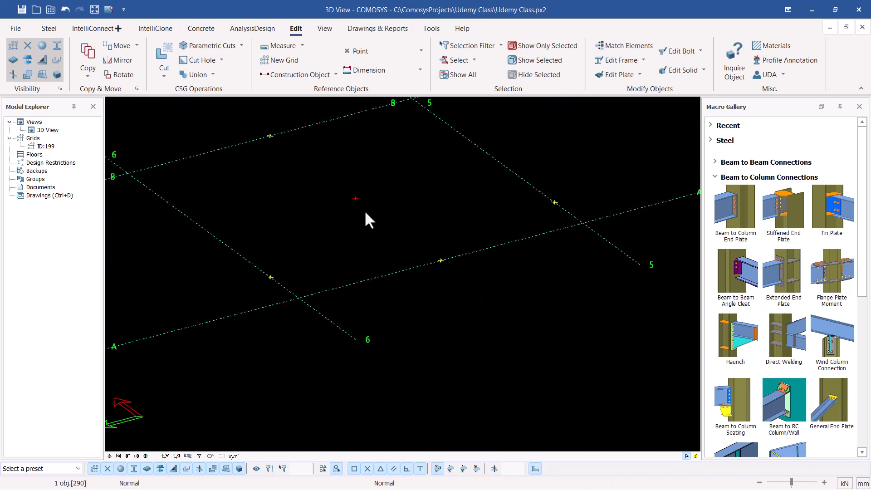
click(414, 51)
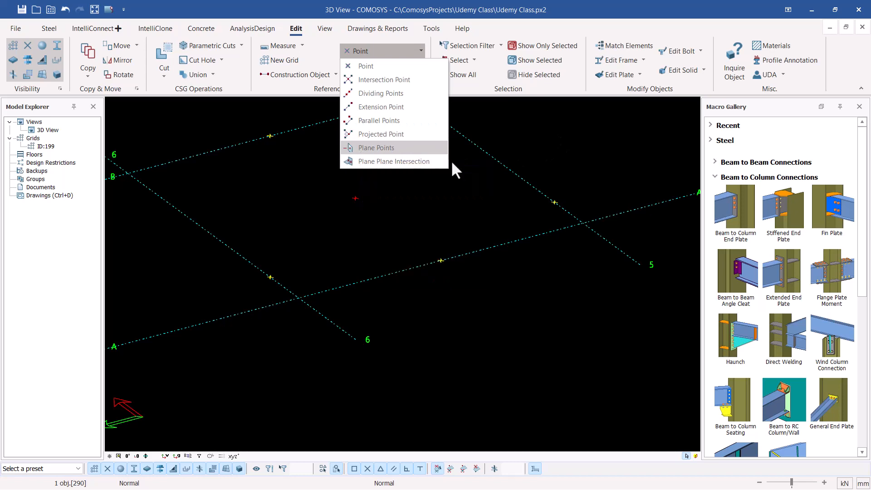
click(567, 151)
scroll(275, 214, down, 5)
scroll(295, 213, down, 4)
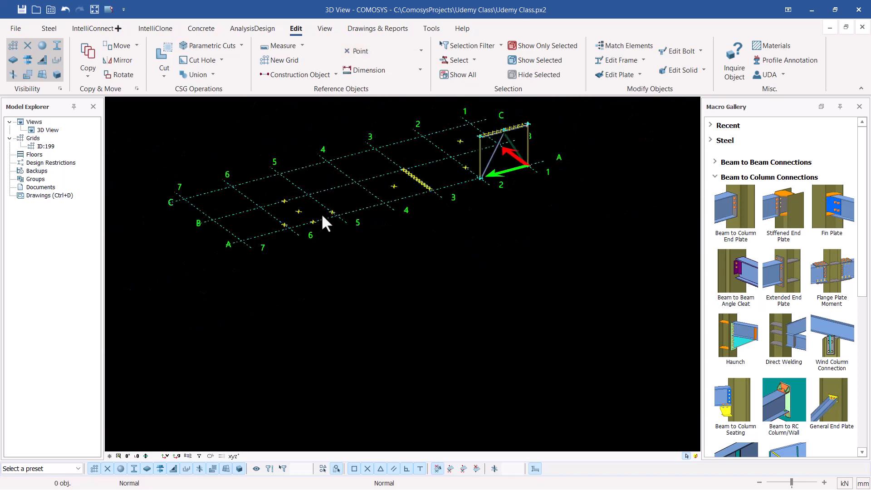
Delete both diagonal members between the columns at A-1 and A-2, confirming each deletion
scroll(509, 135, up, 8)
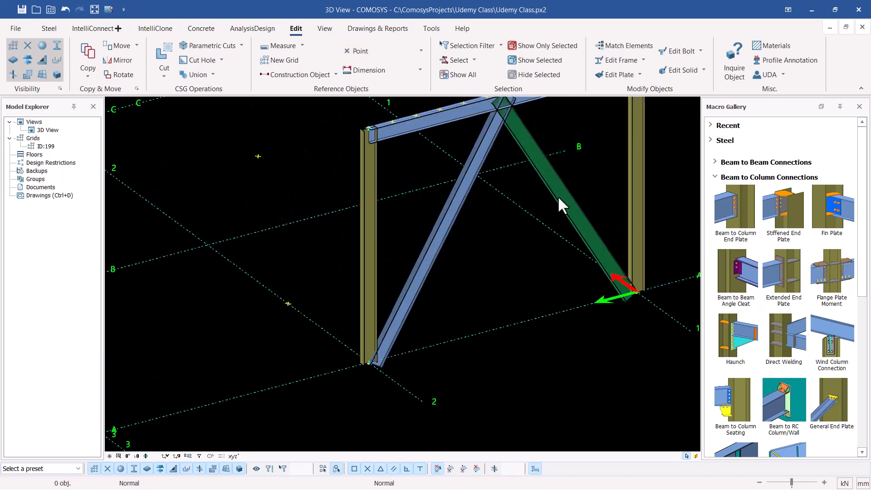
click(559, 204)
key(Delete)
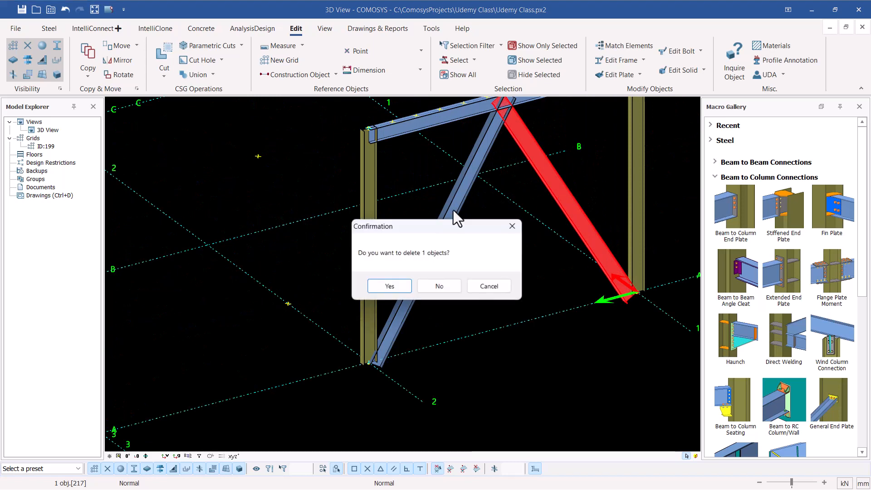
click(389, 286)
click(437, 247)
key(Delete)
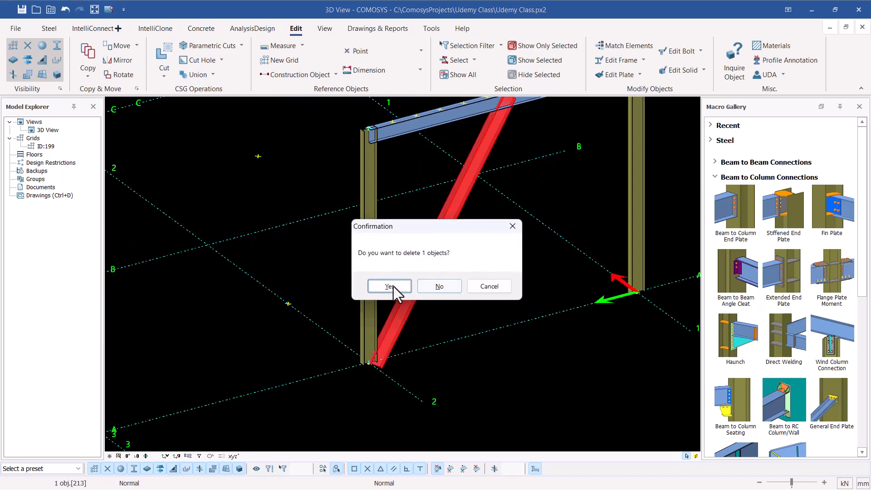
click(390, 286)
Copy the two columns at A-1 and A-2 from grid line A to grid line C, and end the command
scroll(606, 218, down, 2)
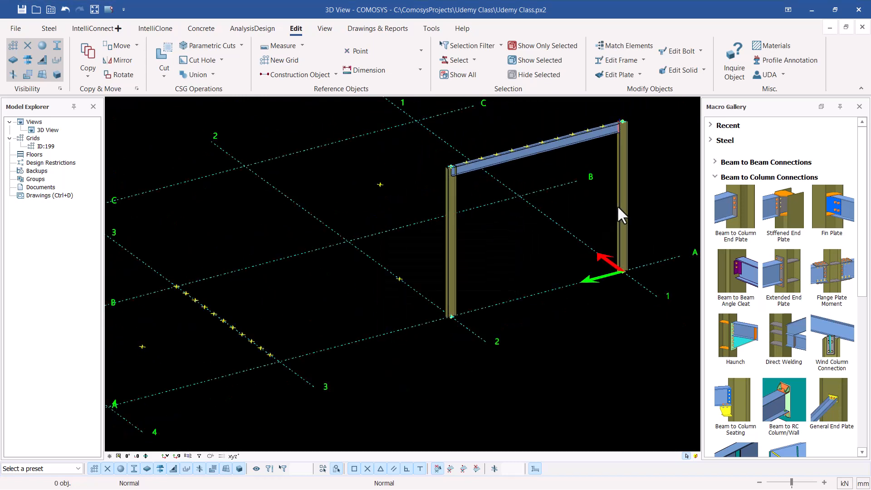
click(618, 205)
ctrl+click(450, 248)
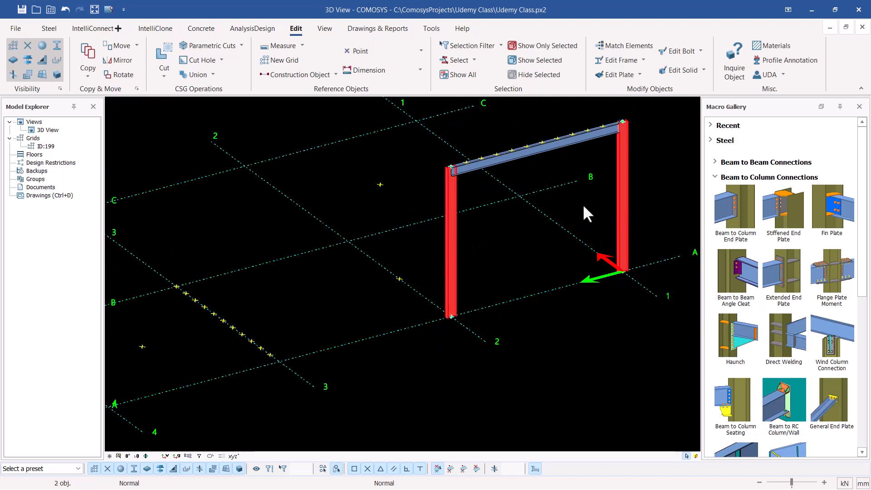
right_click(585, 206)
click(625, 311)
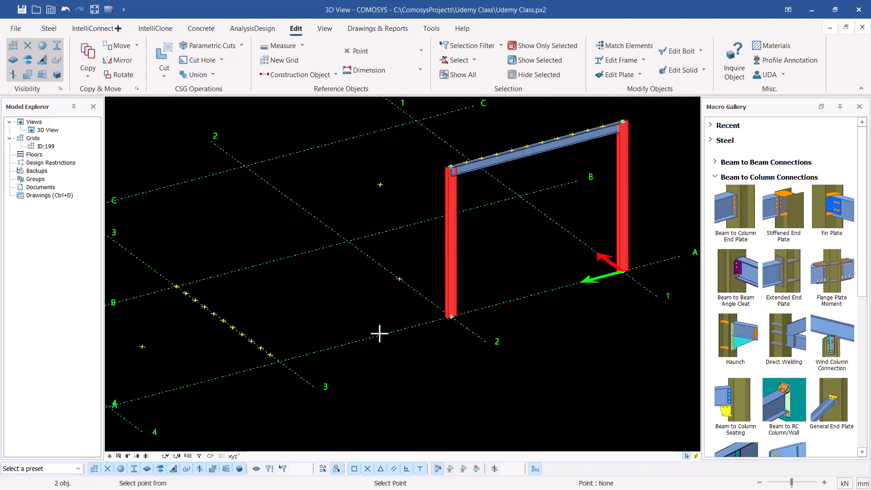
click(360, 341)
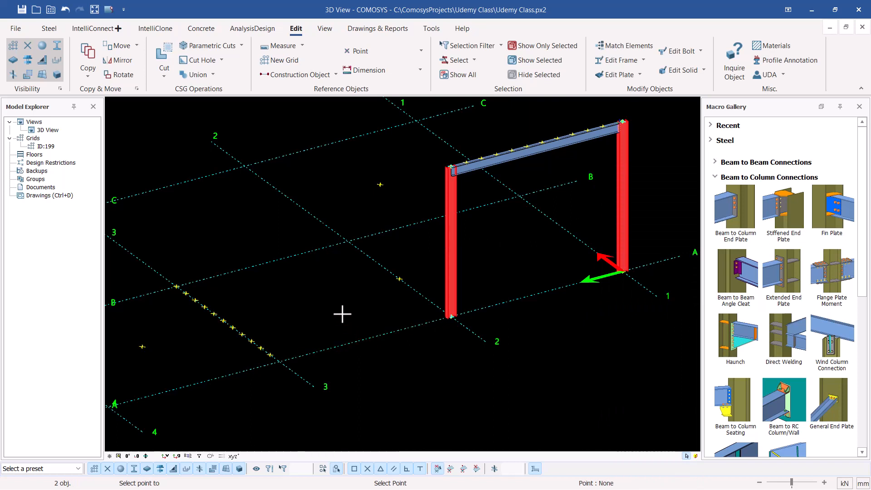
click(169, 193)
key(Escape)
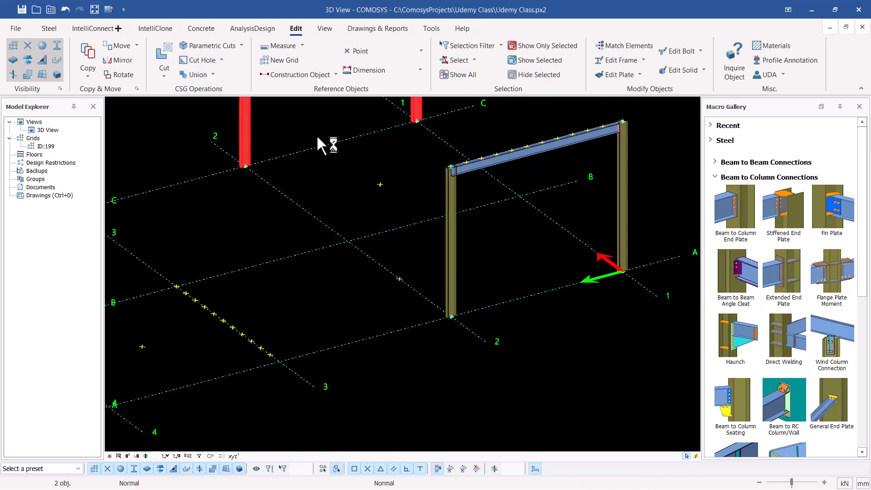
key(Escape)
right_click(333, 178)
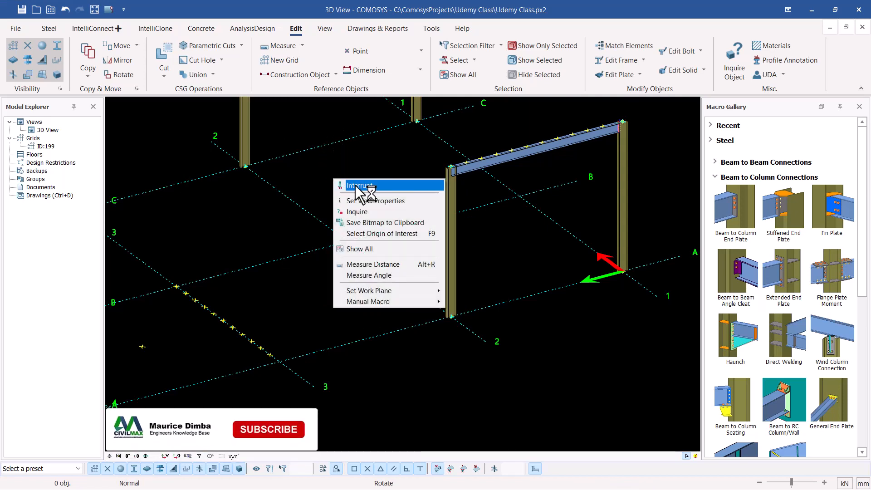
click(330, 233)
Try to create a plane point using a plane through the column bases at A-1 and A-2, and end the command
scroll(335, 238, down, 6)
scroll(474, 205, up, 5)
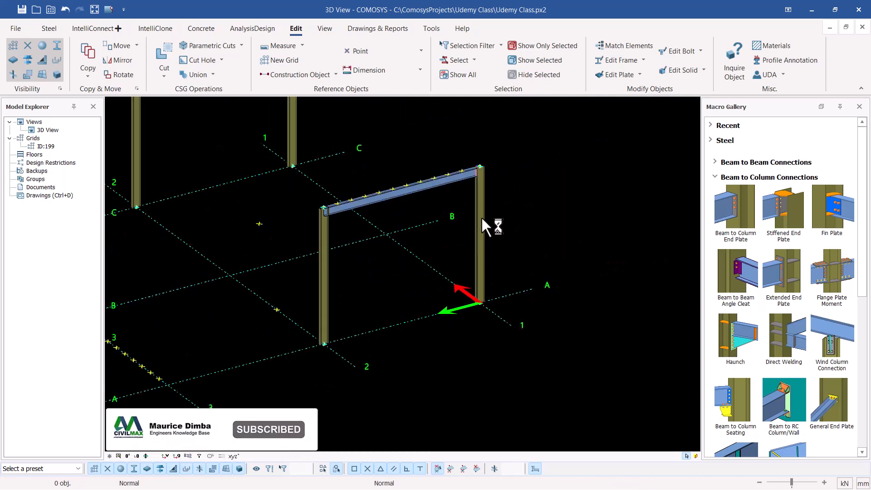
scroll(414, 214, down, 2)
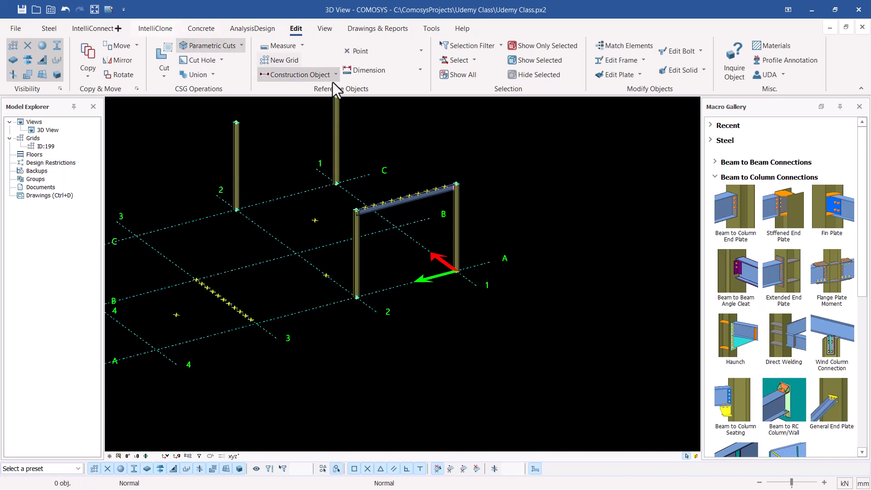
click(417, 51)
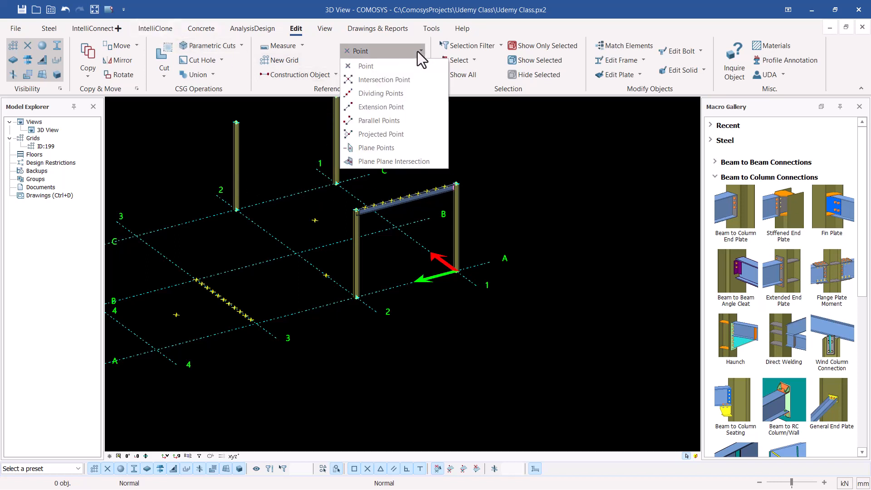
click(395, 145)
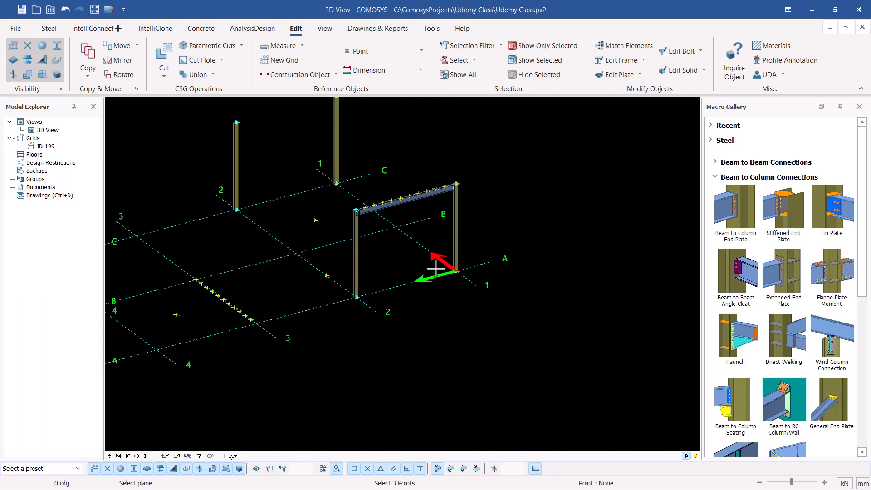
scroll(472, 268, up, 8)
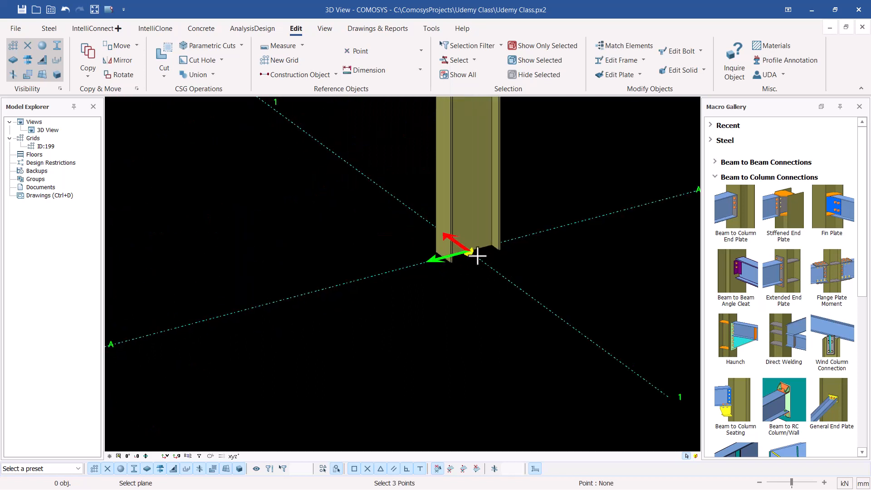
scroll(496, 204, down, 6)
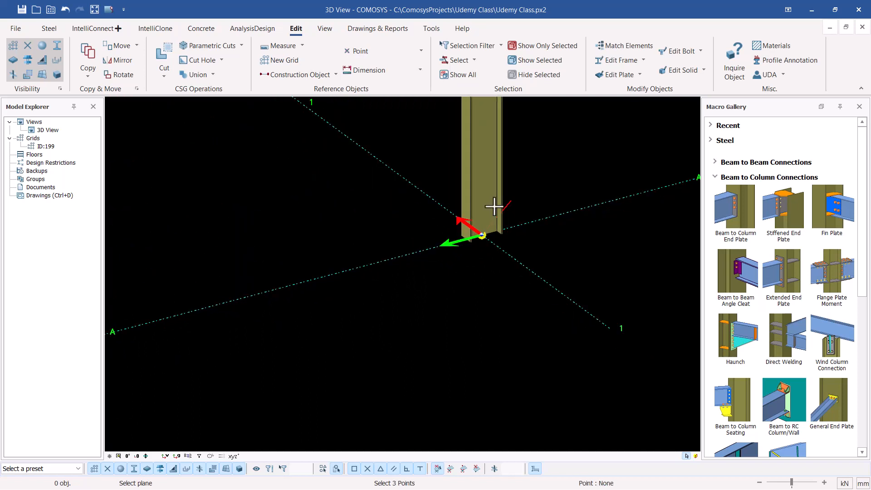
scroll(226, 288, up, 3)
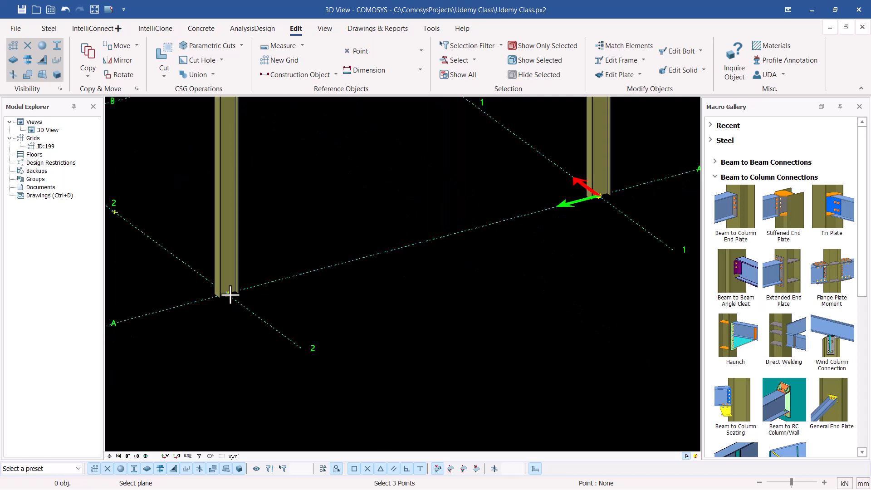
scroll(227, 297, down, 5)
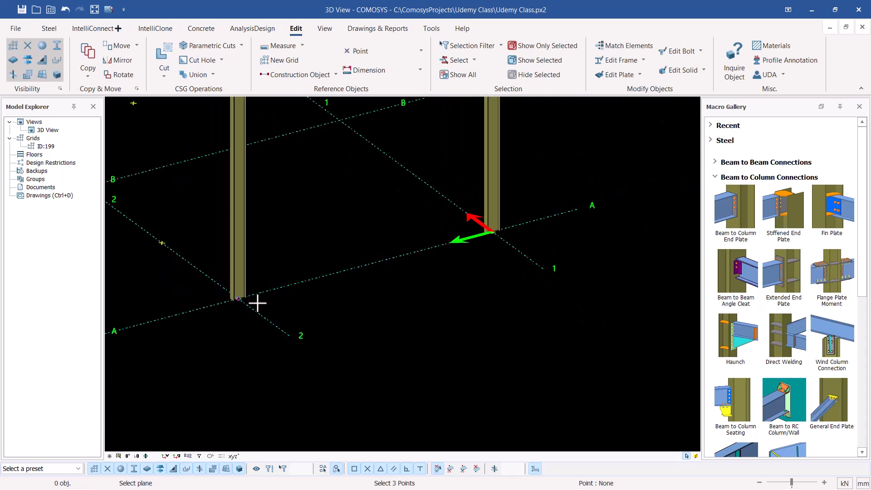
scroll(426, 127, up, 3)
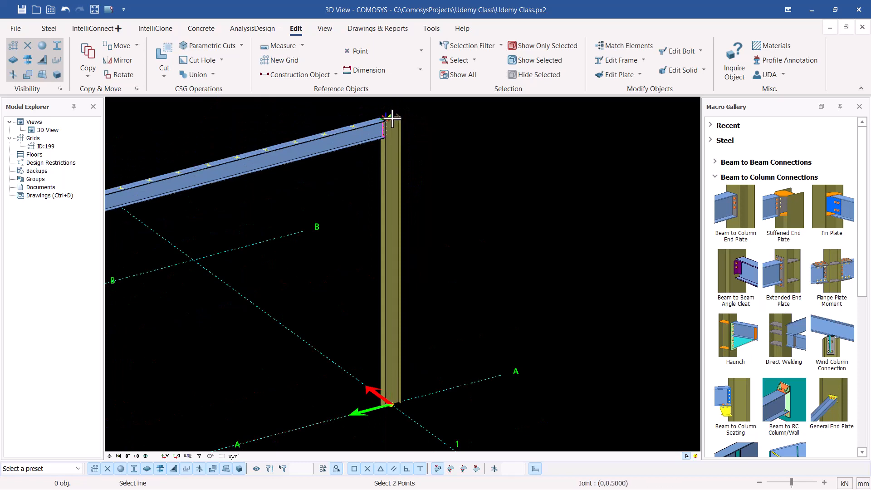
right_click(453, 156)
click(478, 166)
Select the beam spanning the tops of the columns at A-1 and A-2
scroll(490, 218, down, 5)
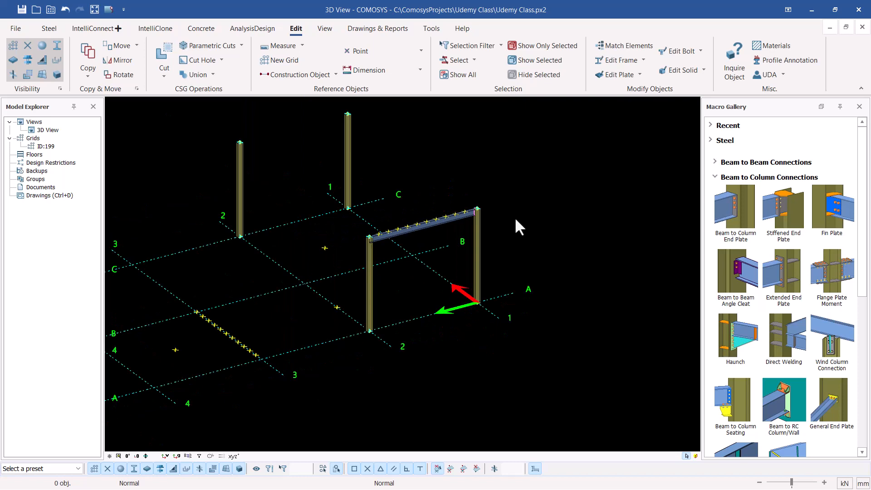
scroll(436, 225, up, 5)
click(377, 220)
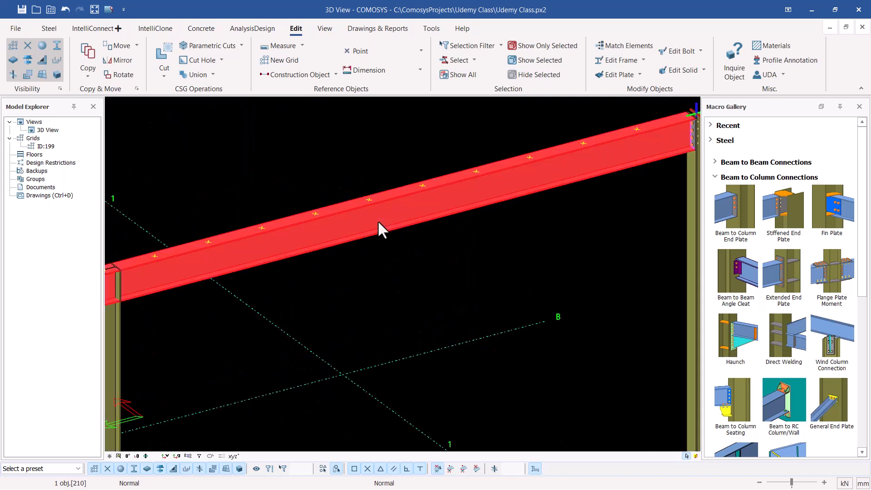
scroll(368, 208, down, 2)
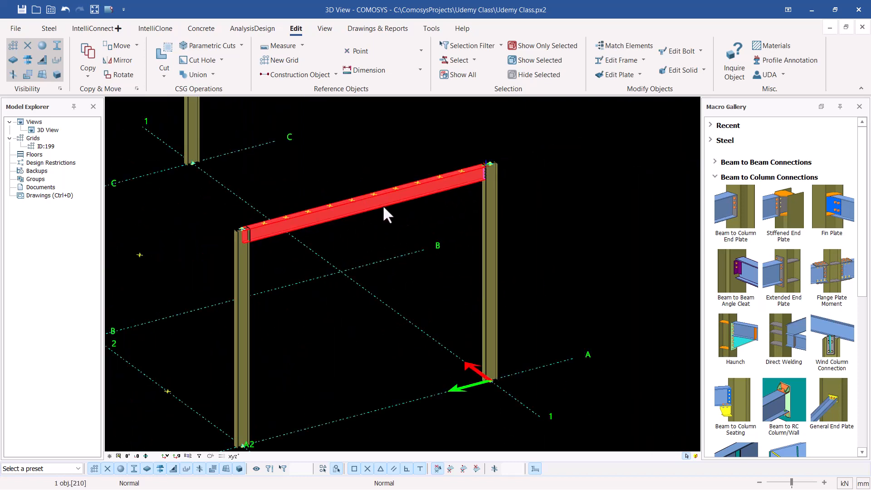